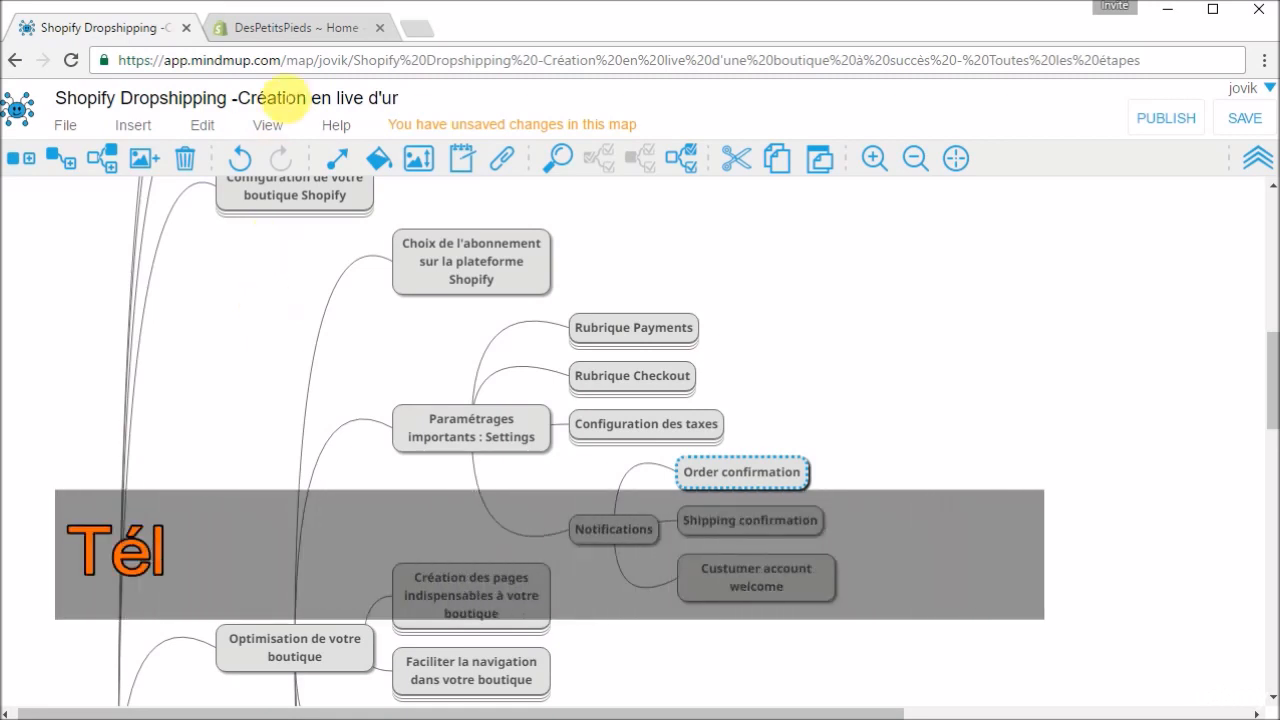
Switch to the Shopify admin and open the Order confirmation email template from the notification settings.
click(321, 28)
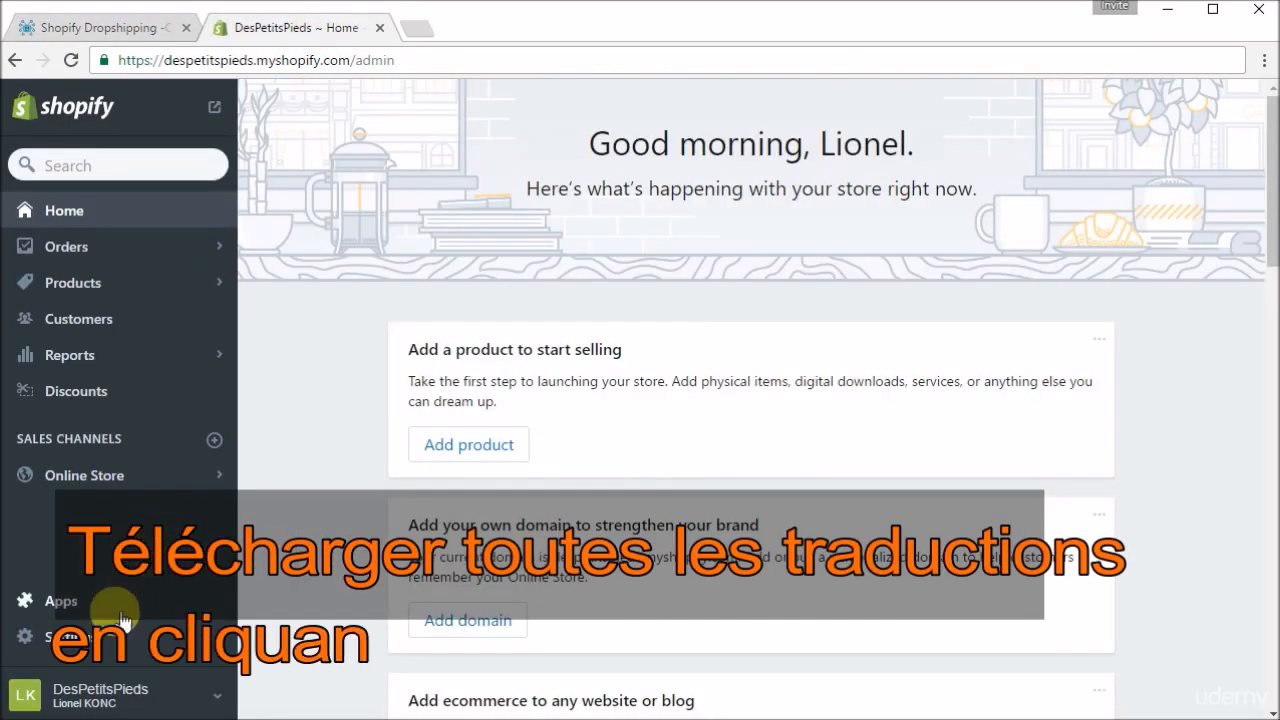
click(68, 640)
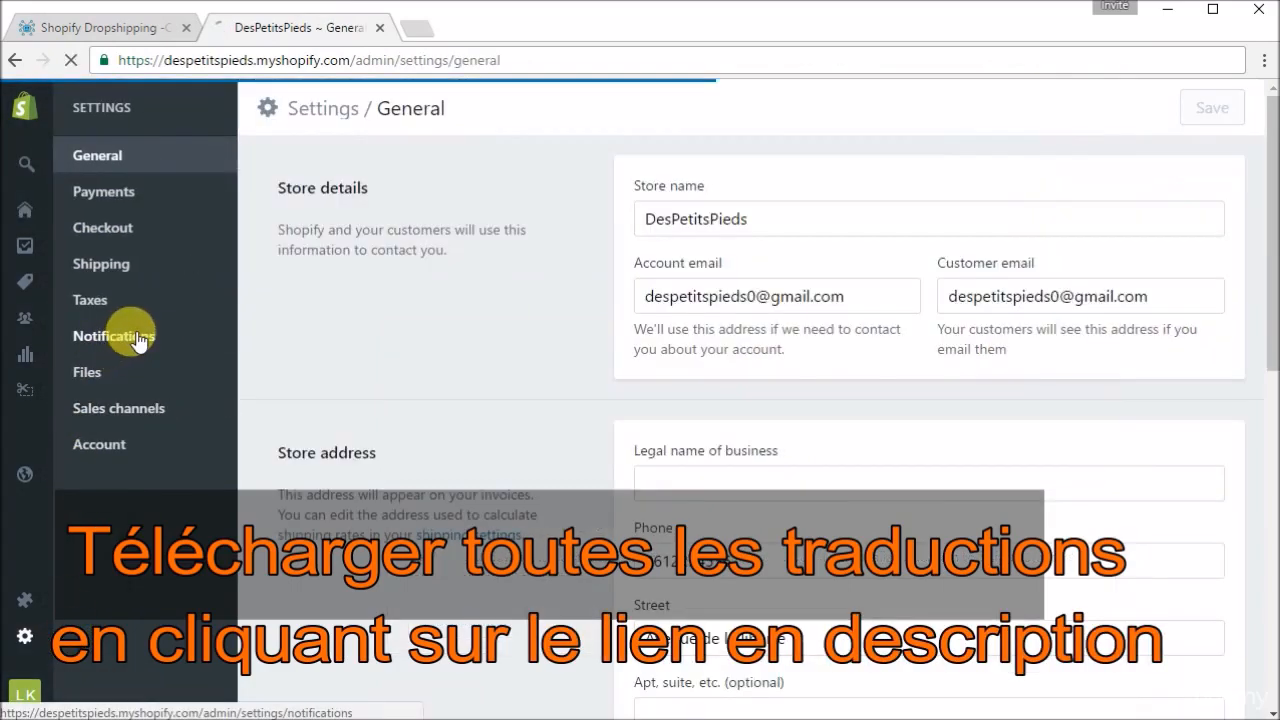
click(143, 339)
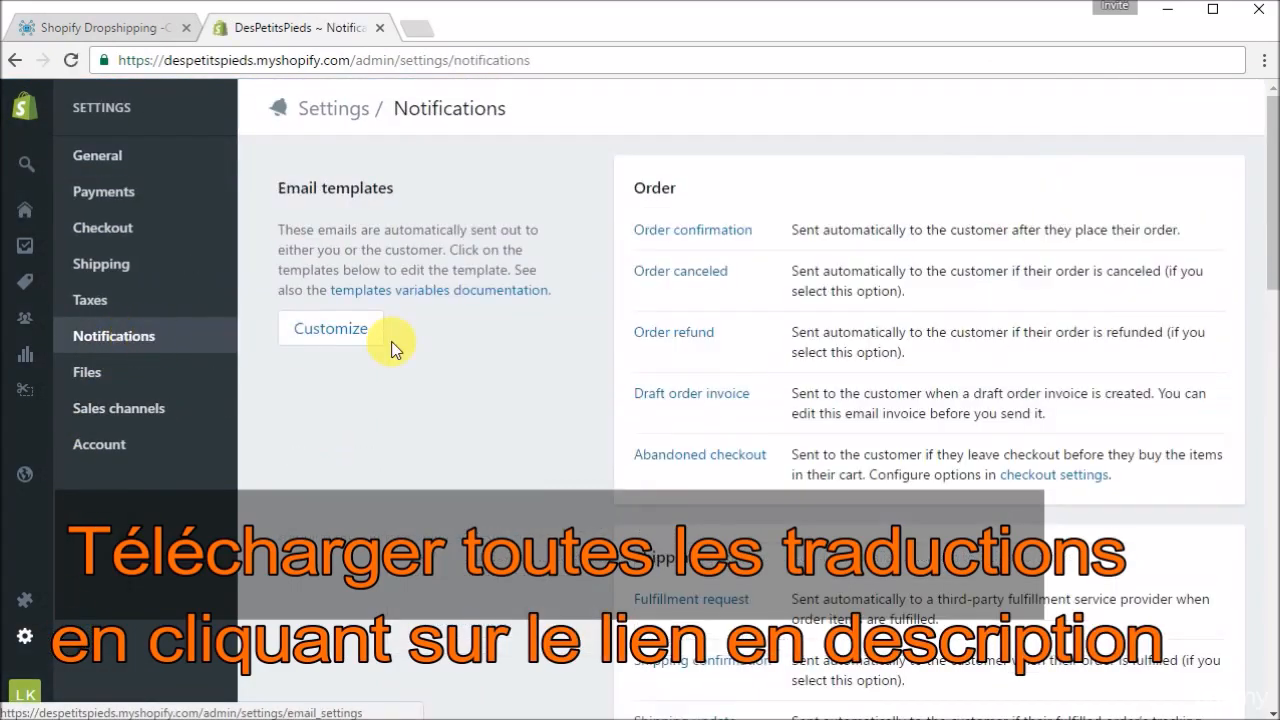
click(715, 232)
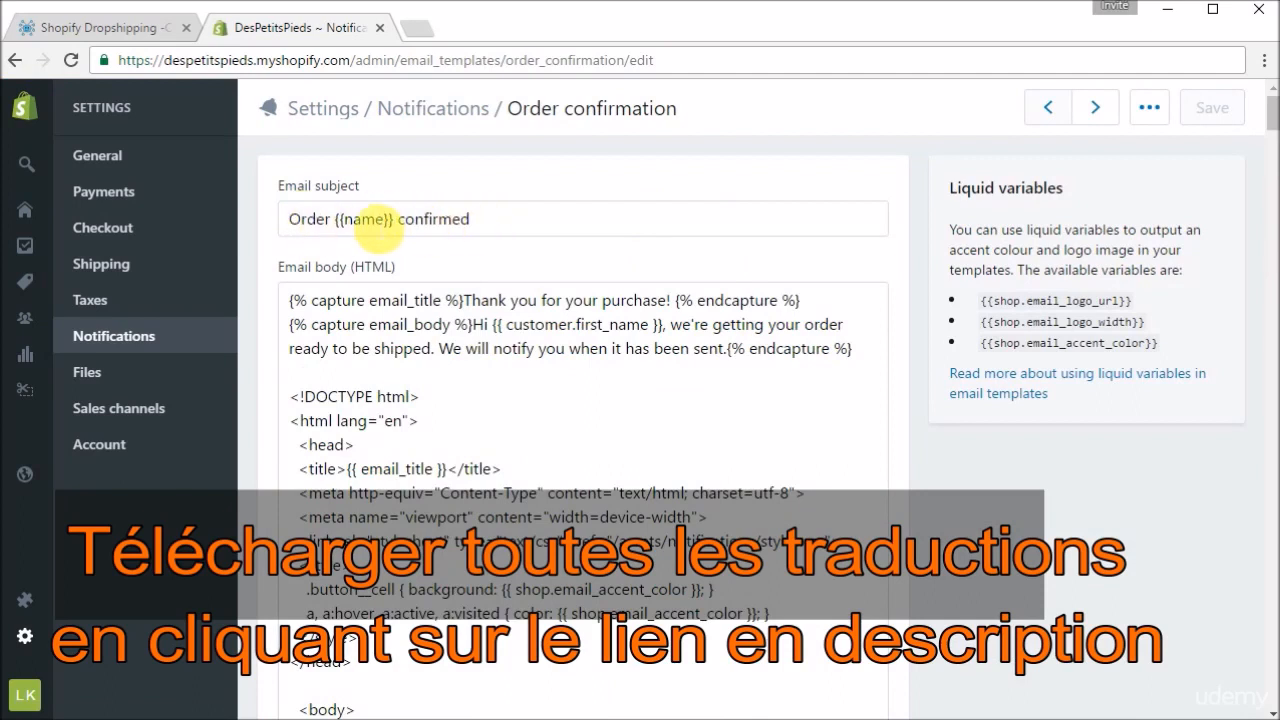
Change the order confirmation email subject to "Votre commande {{name}} est confirmée".
drag(394, 222, 340, 228)
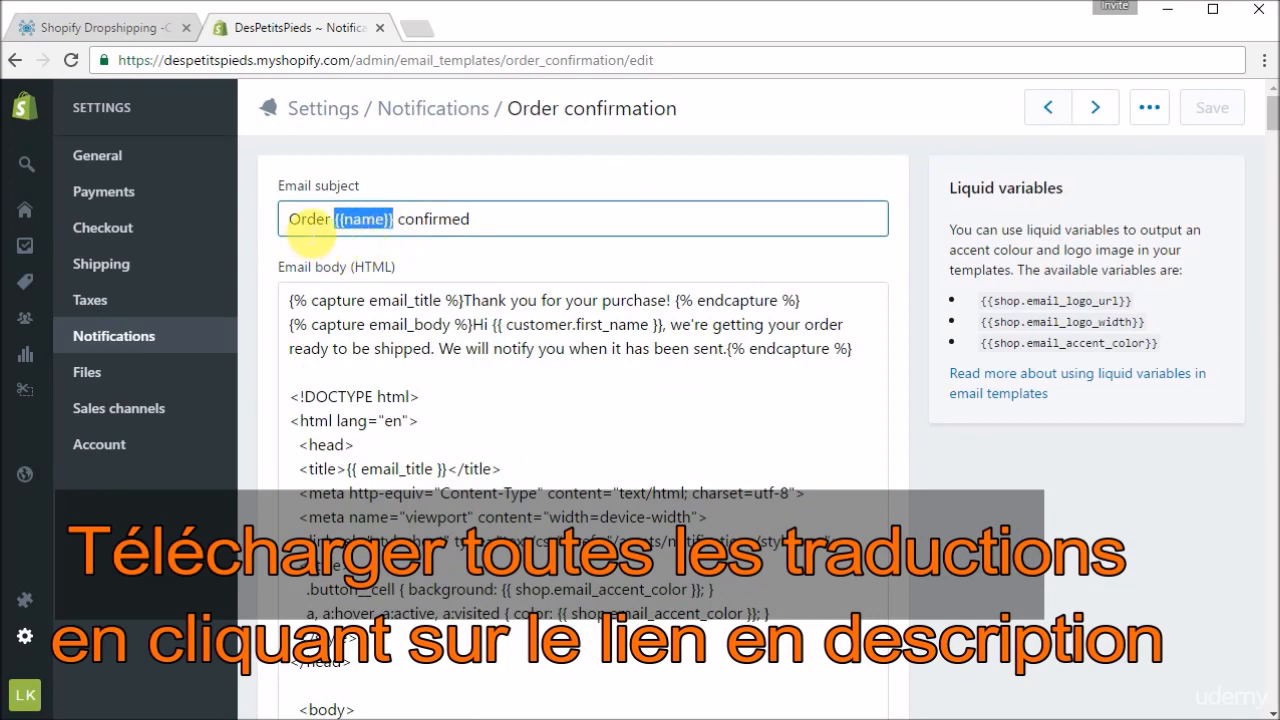
double_click(310, 222)
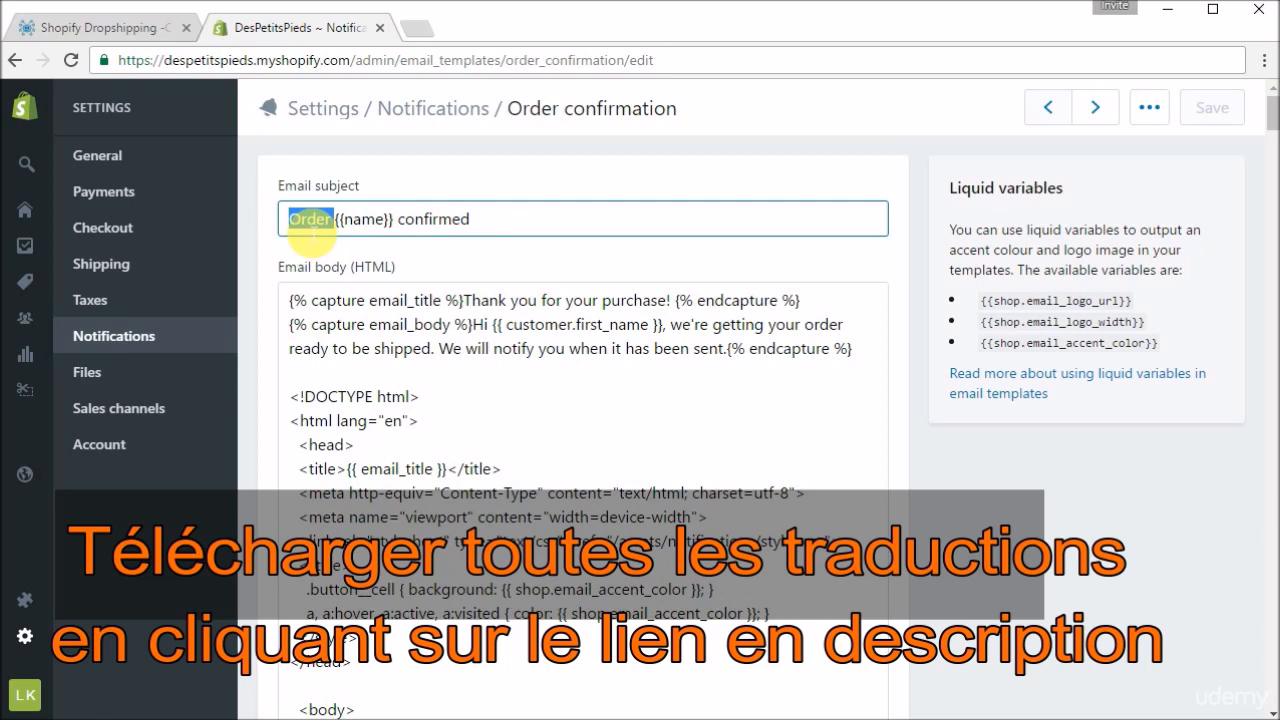
text(Votre com)
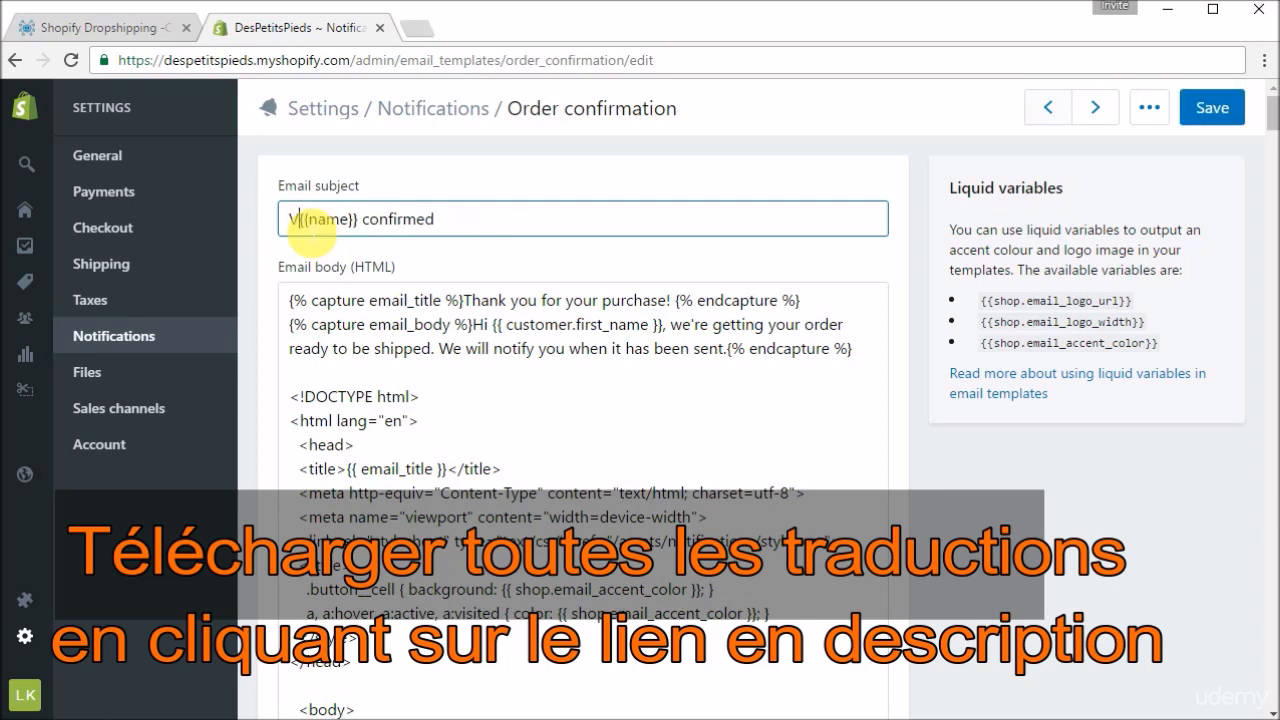
text(mande)
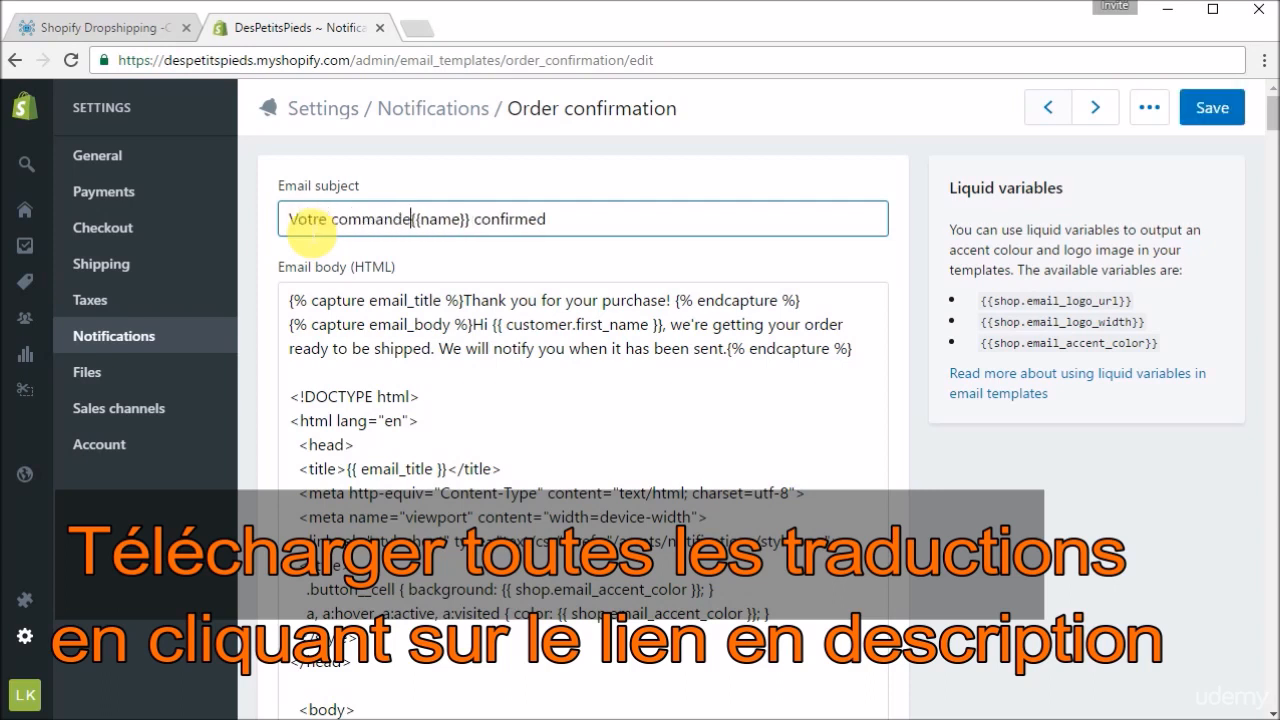
double_click(533, 220)
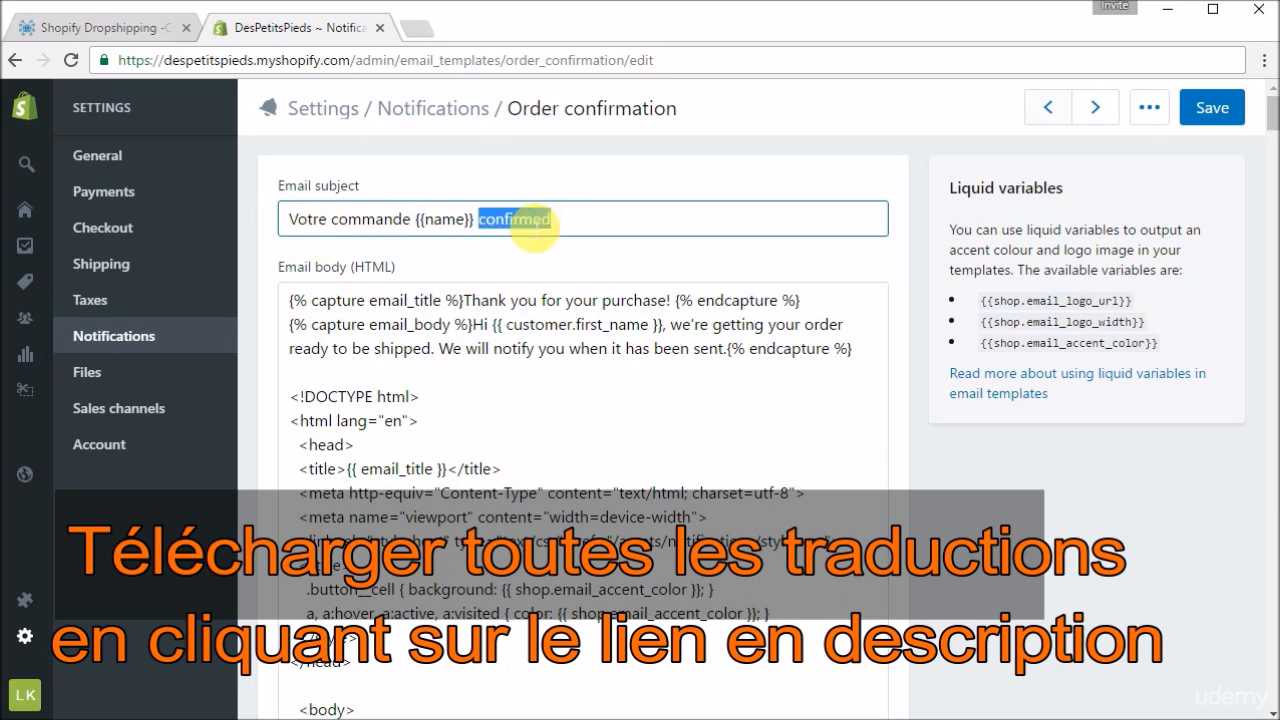
text(est confirmée)
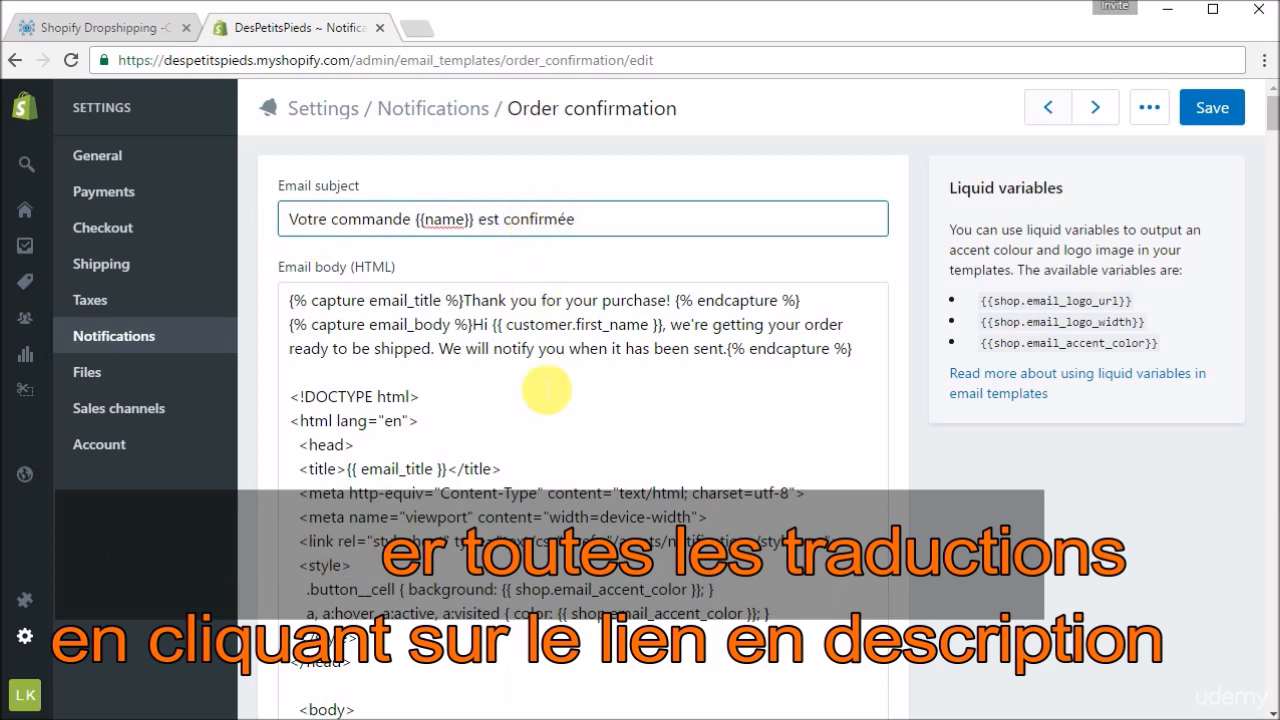
click(550, 425)
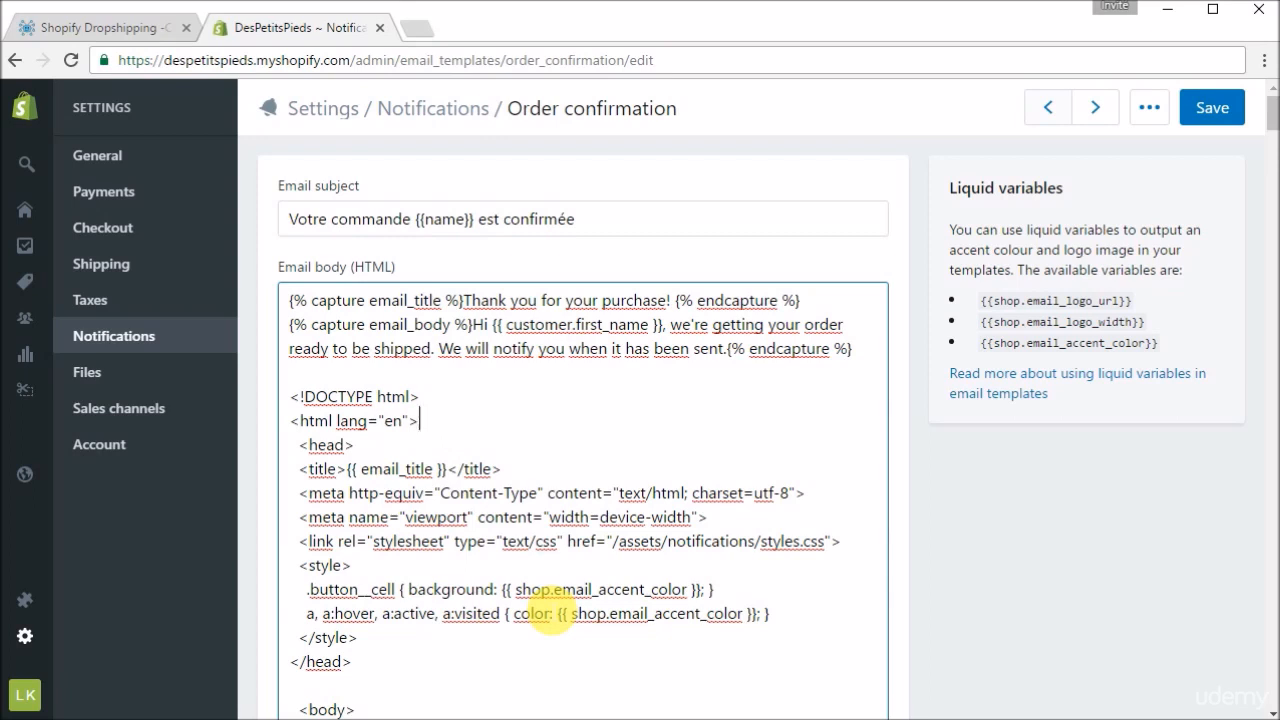
Switch to order confirmation.txt in Notepad and copy its entire French template text.
click(343, 719)
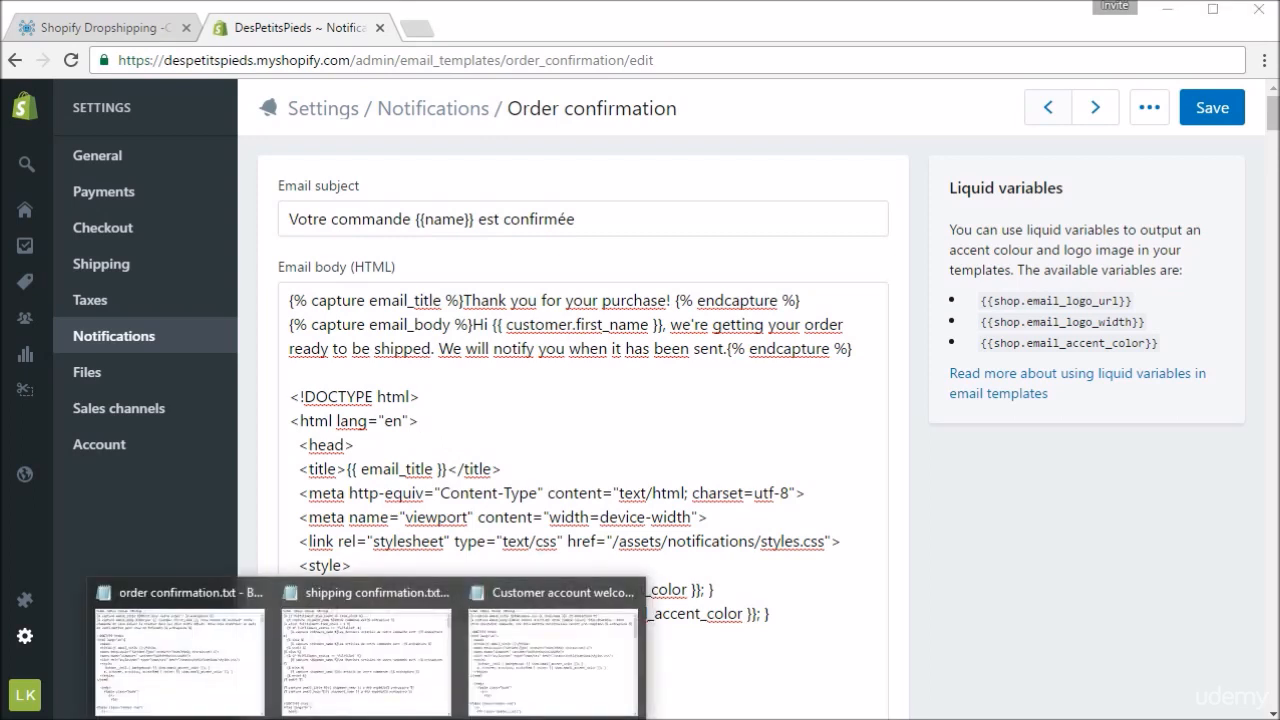
mouse_move(365, 719)
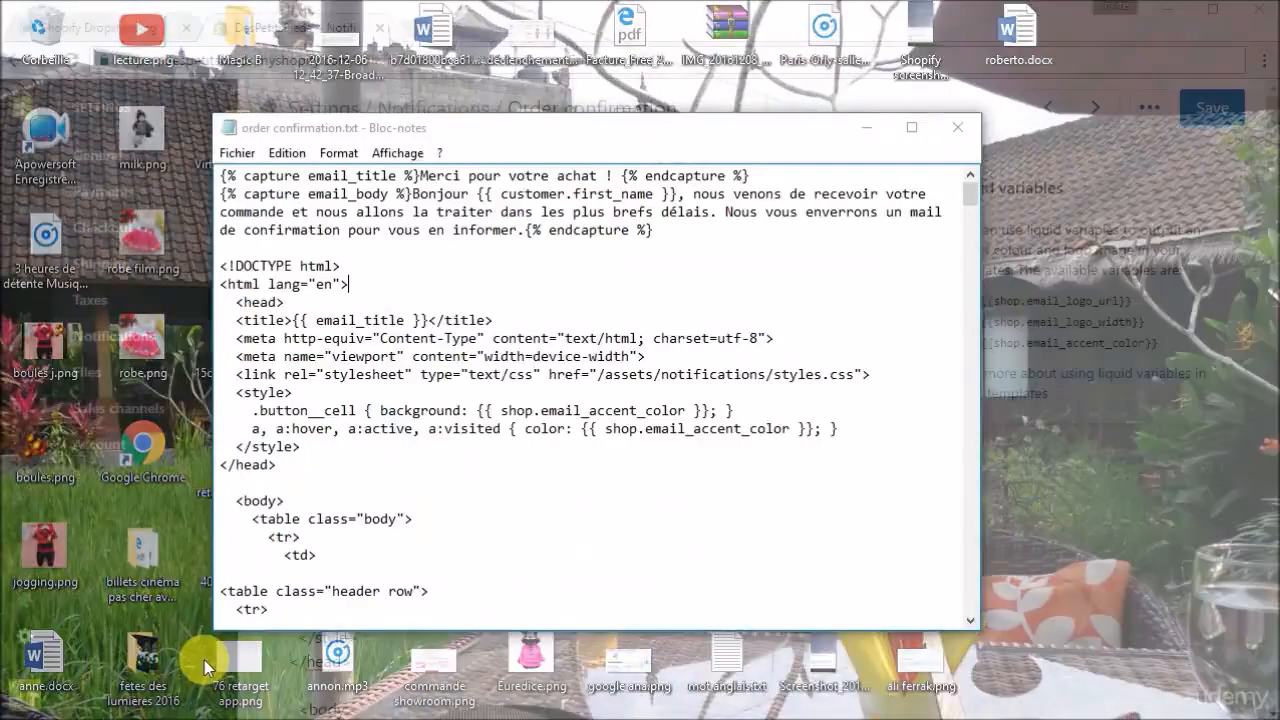
click(204, 660)
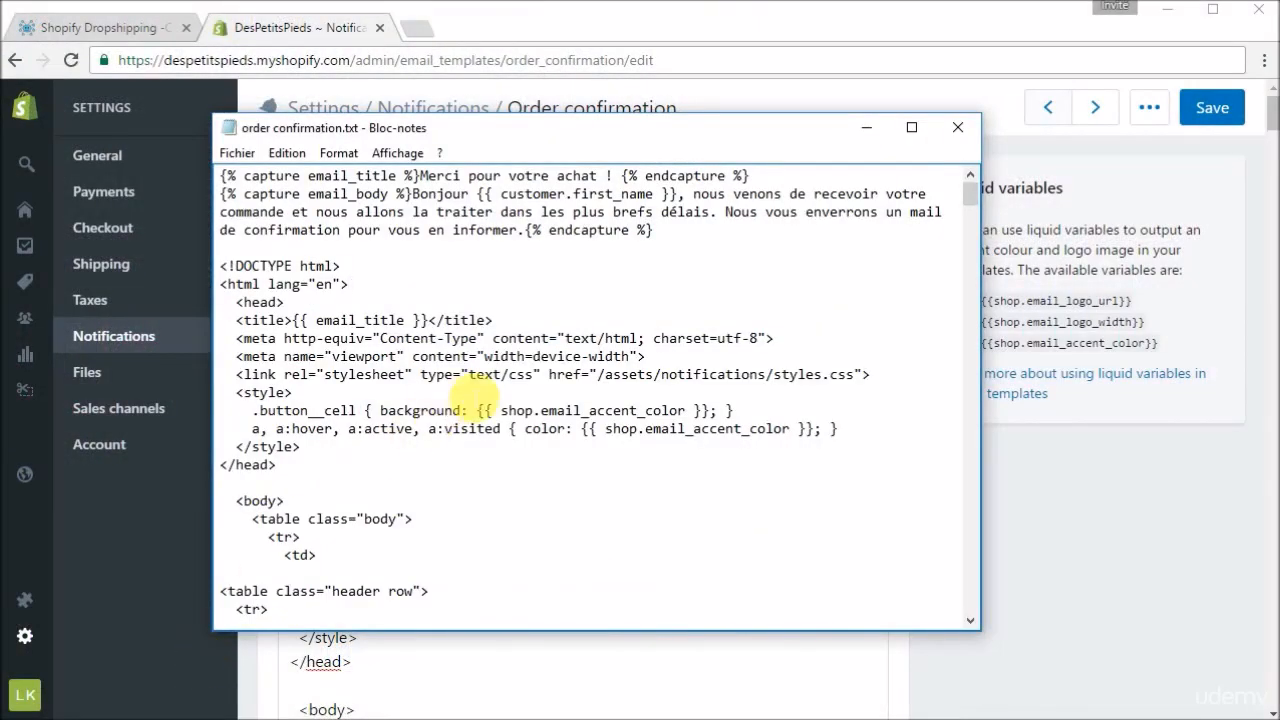
right_click(450, 390)
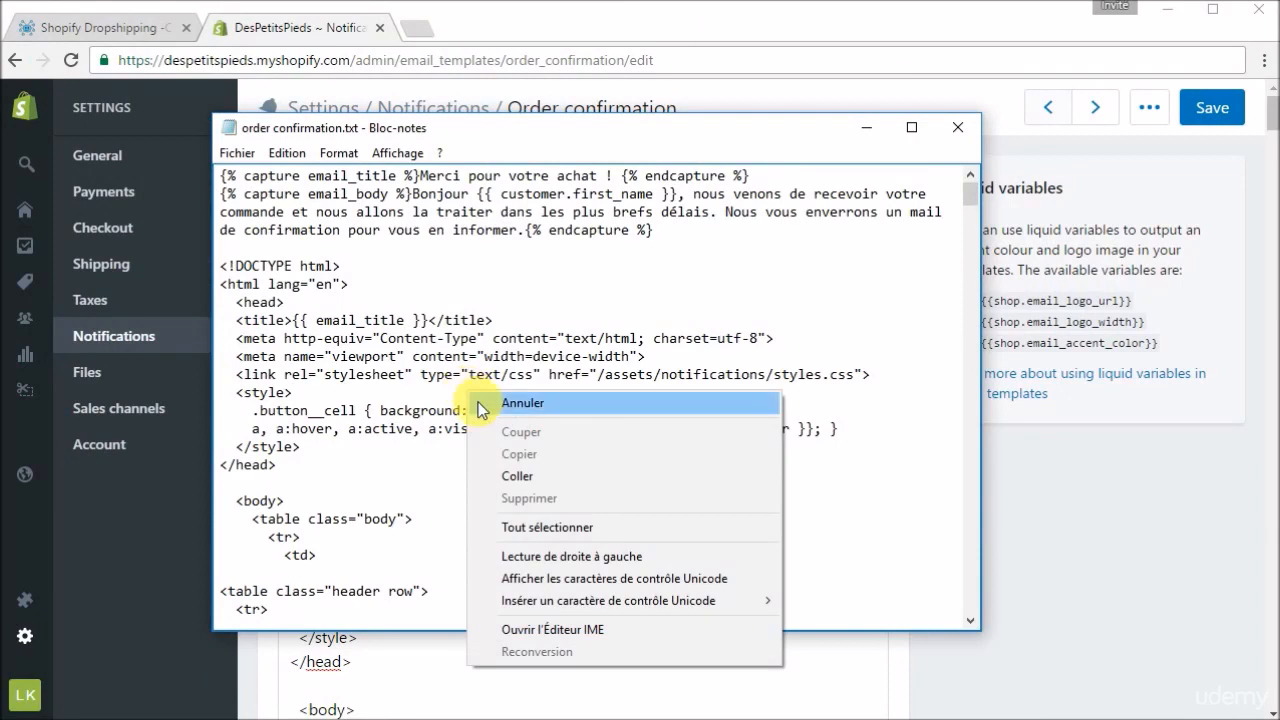
click(560, 526)
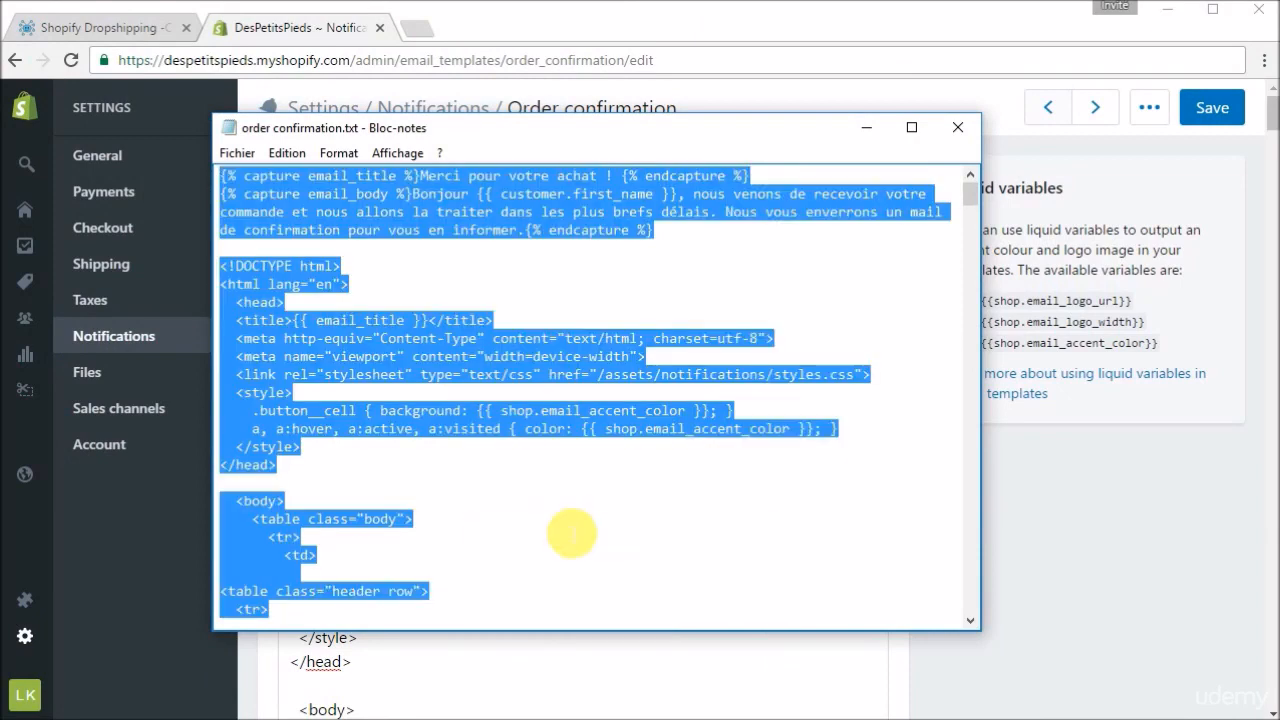
right_click(480, 350)
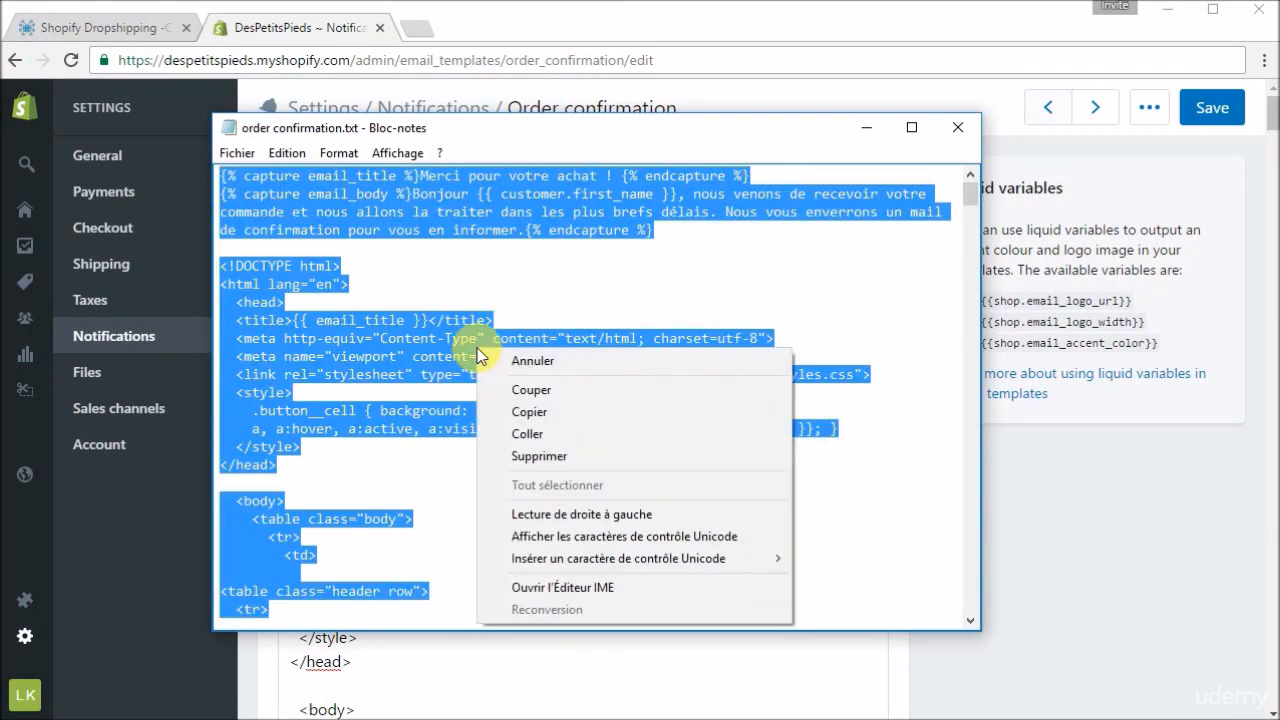
click(551, 419)
Back in the Shopify template, replace the whole HTML email body with the copied French text.
click(1139, 589)
click(547, 541)
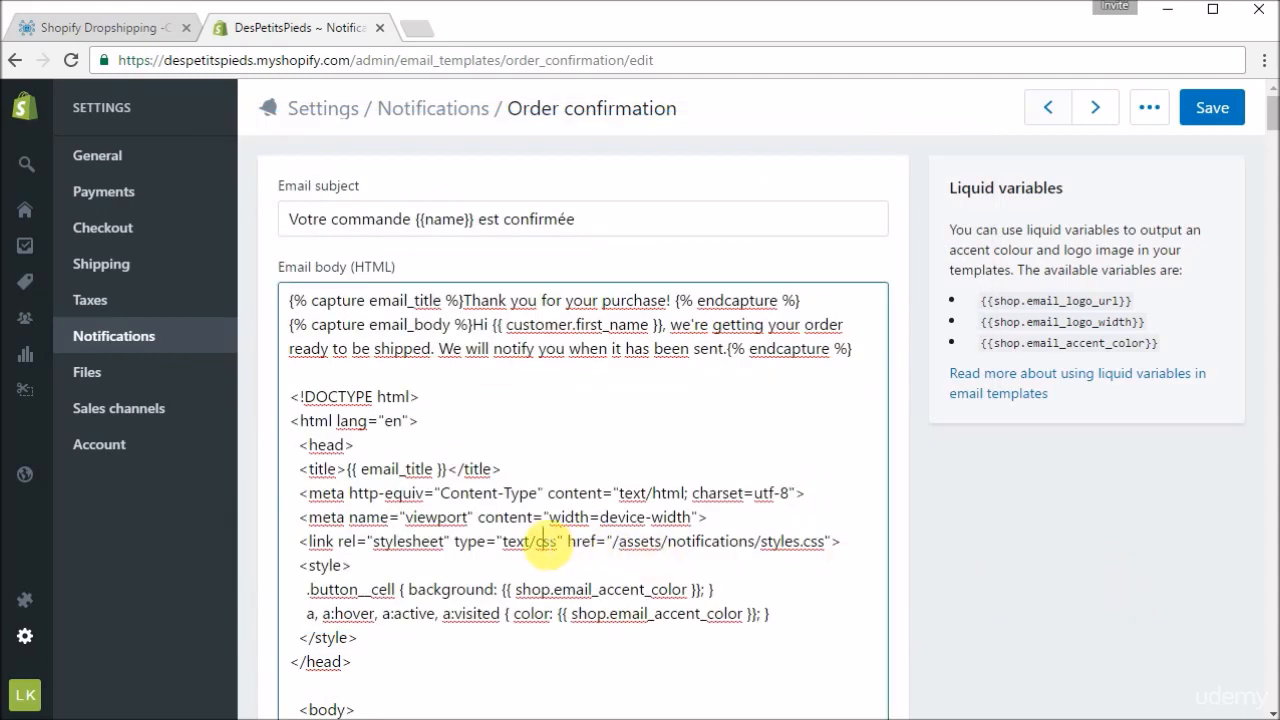
right_click(546, 541)
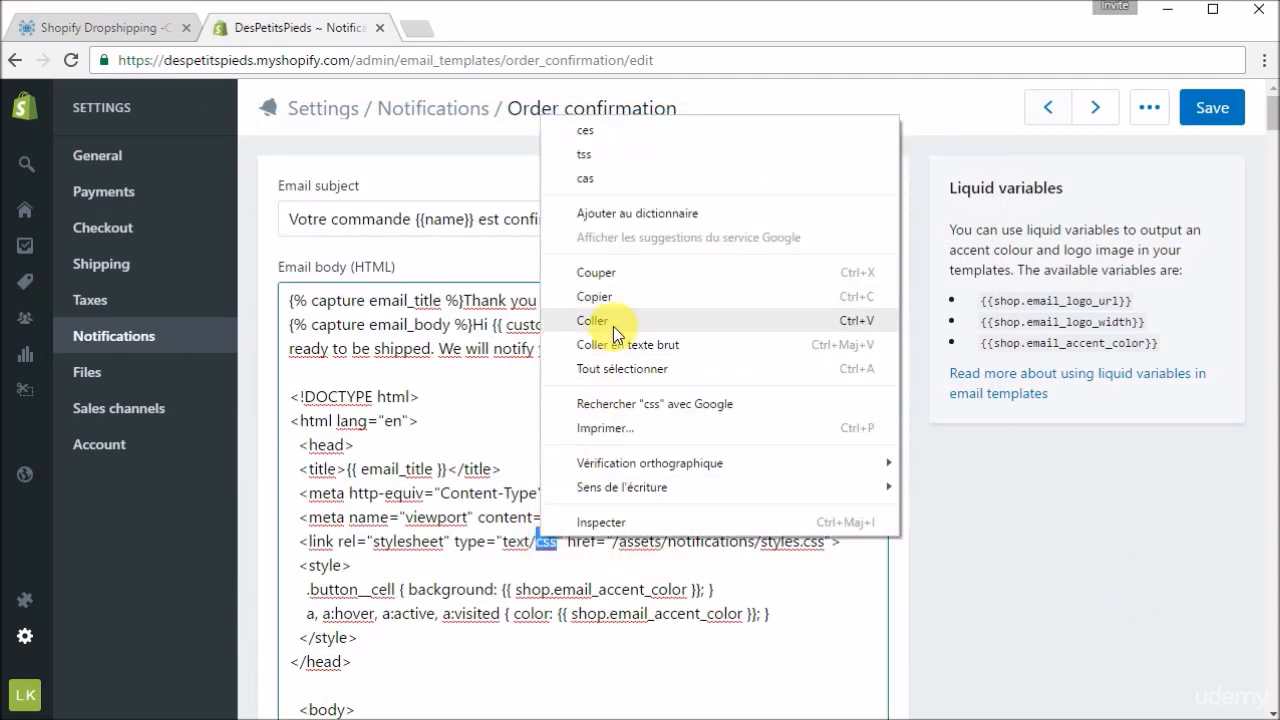
click(630, 366)
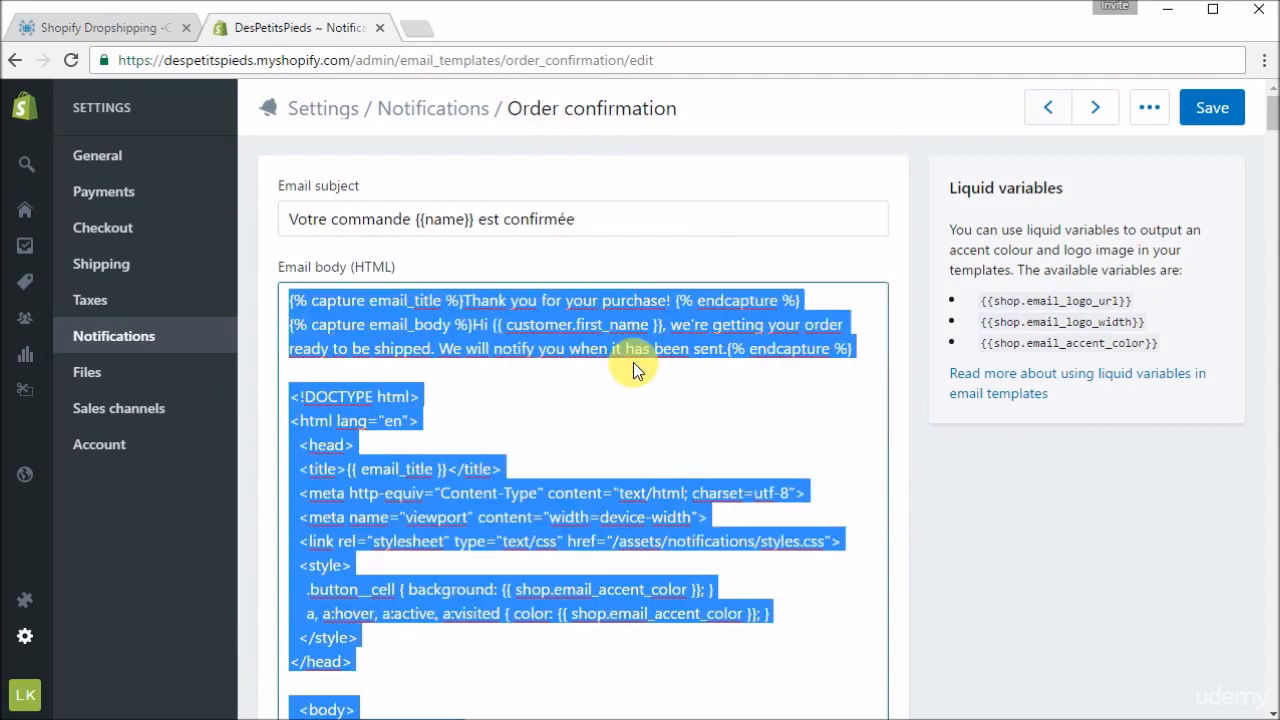
key(Delete)
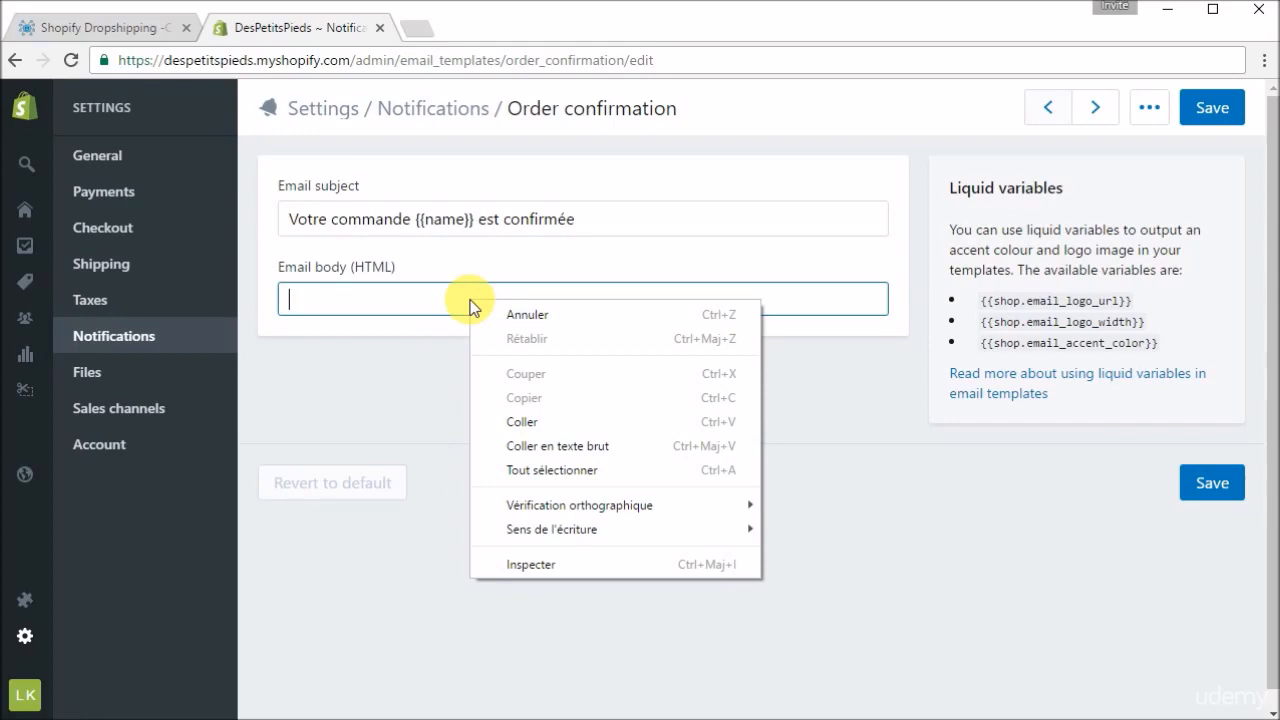
click(517, 424)
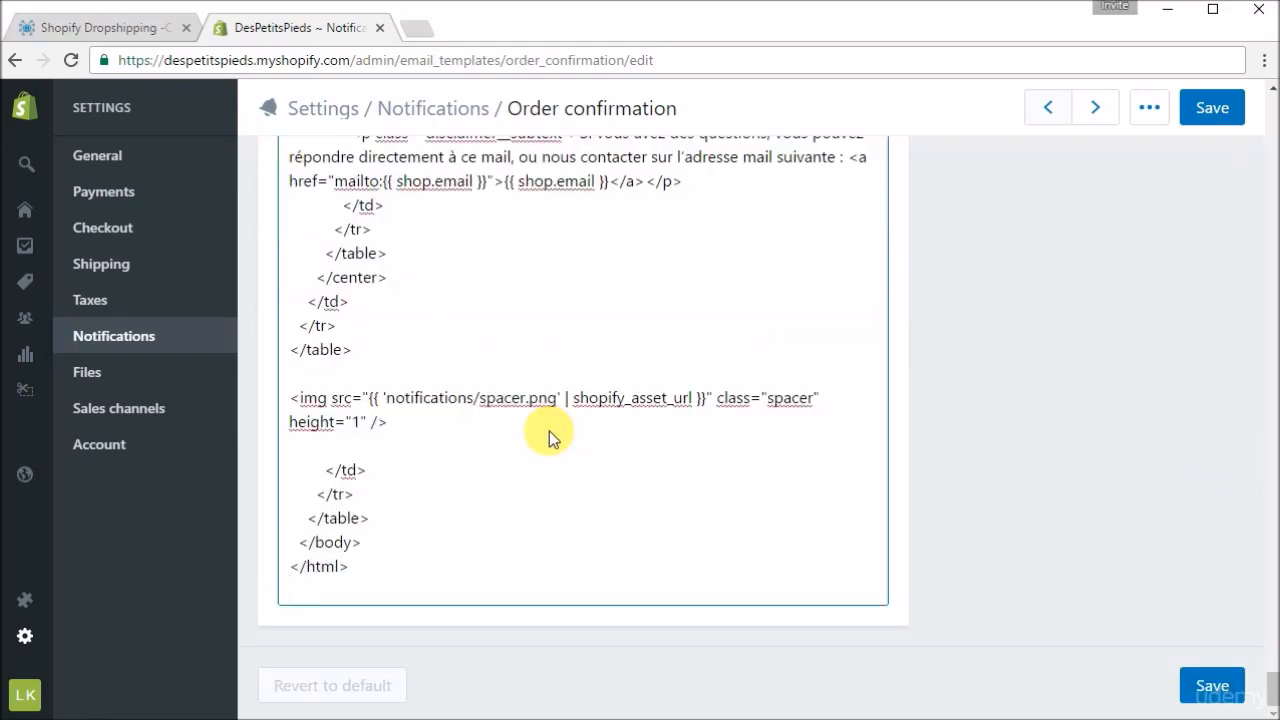
Check the pasted email body up to its beginning, save the Order confirmation template and return to the notifications list.
scroll(958, 396, up, 15)
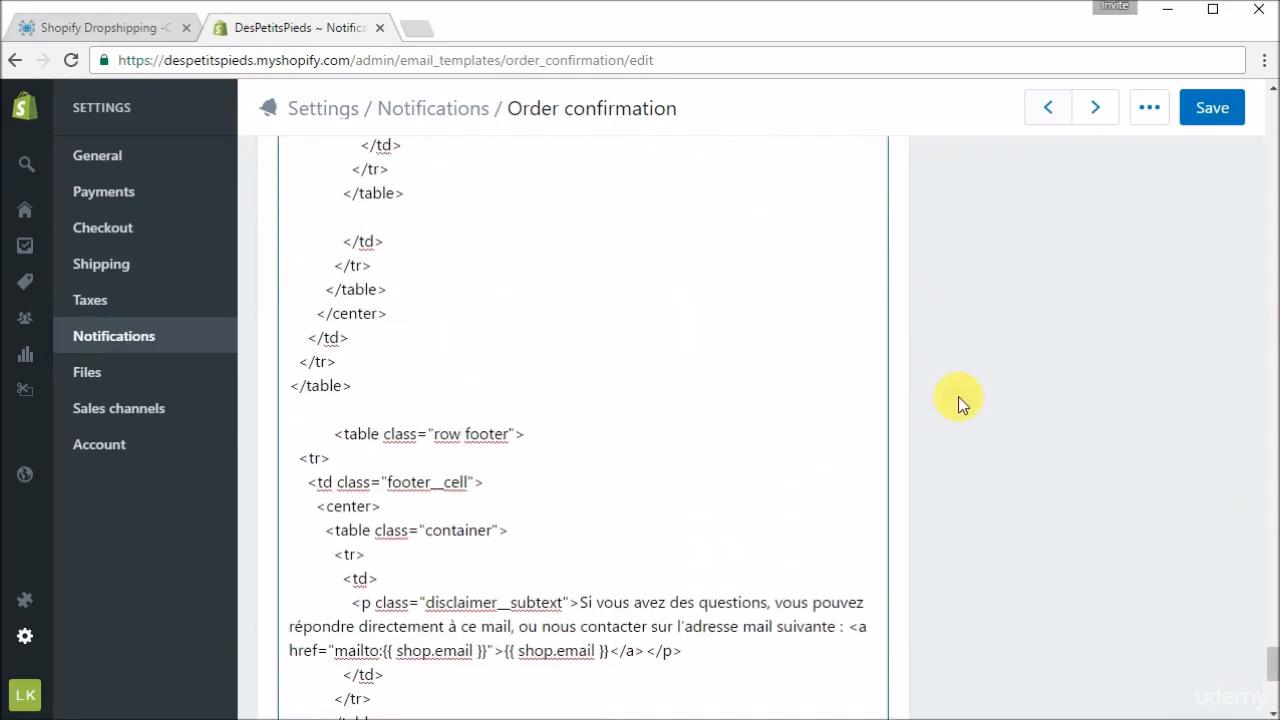
scroll(958, 396, up, 15)
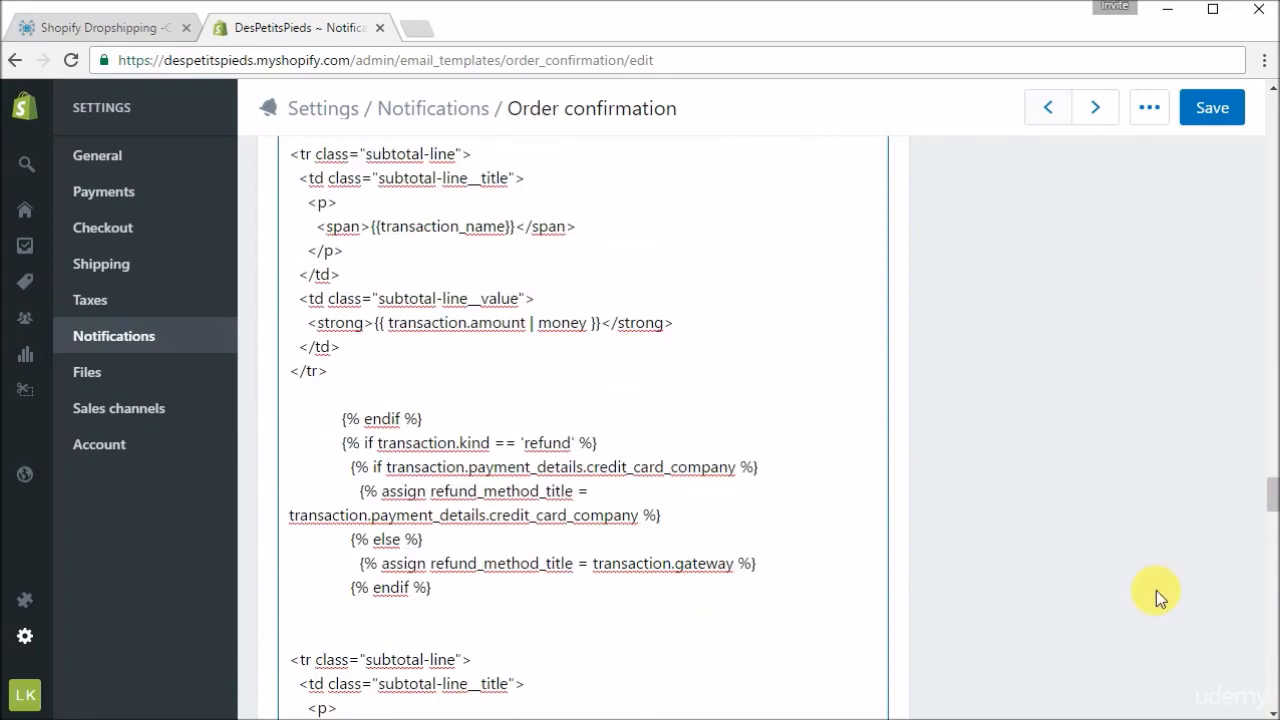
drag(1270, 490, 1274, 108)
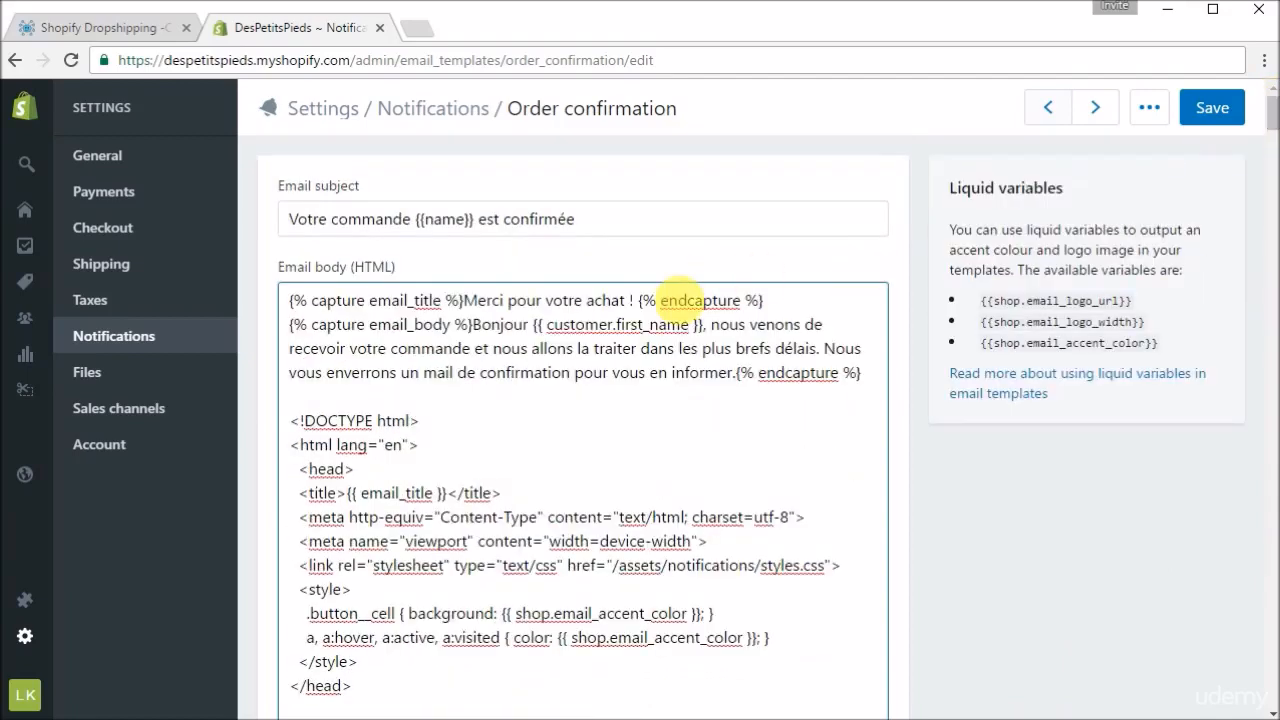
click(1215, 106)
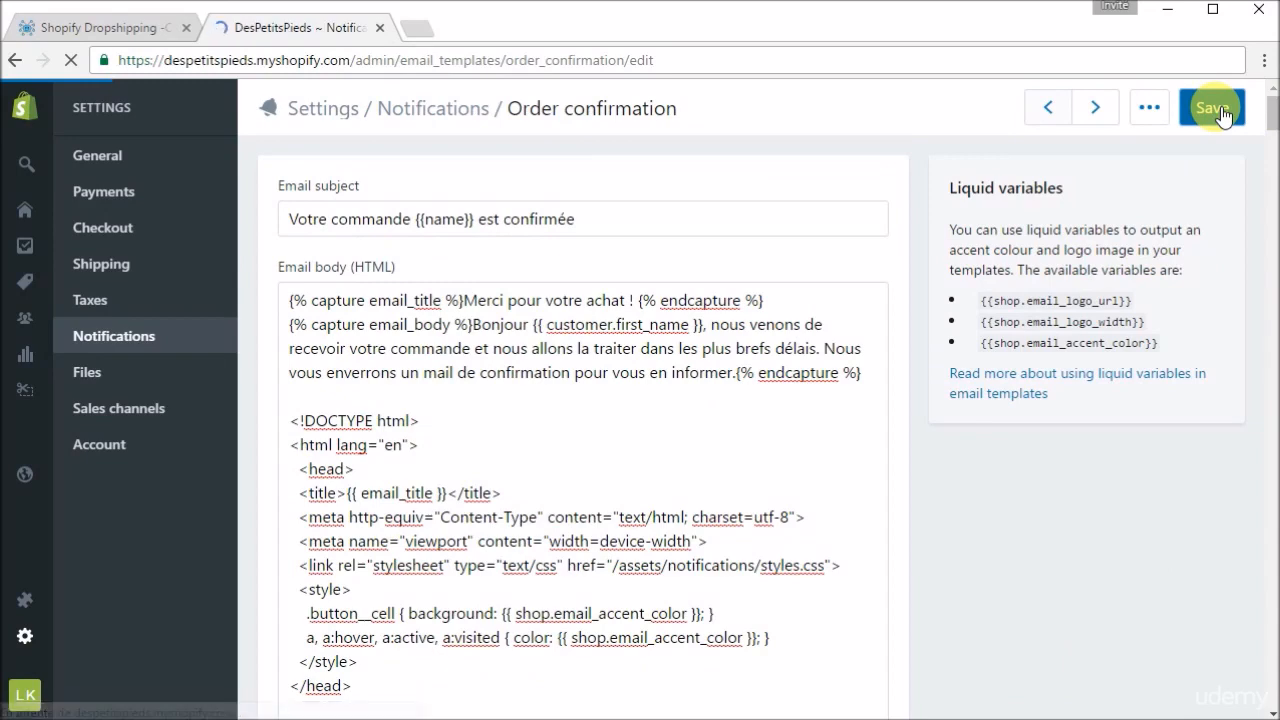
click(135, 334)
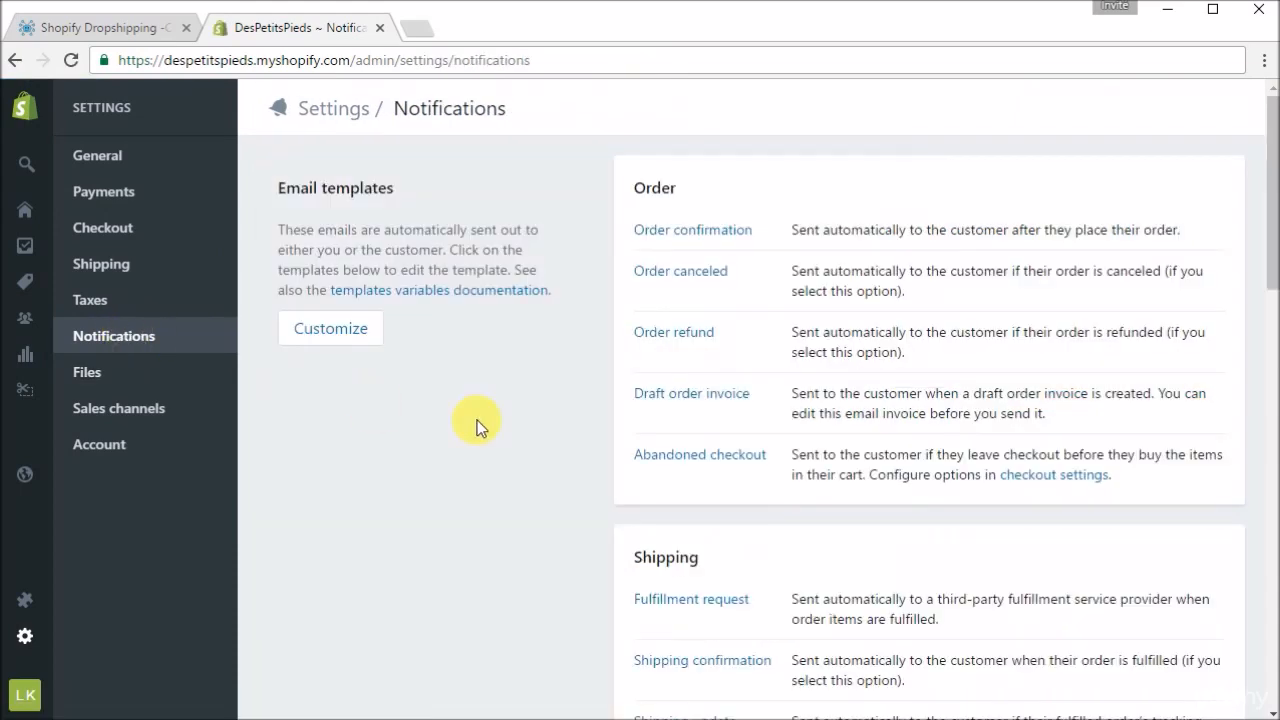
Select the Shipping confirmation node in the MindMup map, then open the Shipping confirmation template in Shopify's notification settings.
click(127, 42)
click(745, 522)
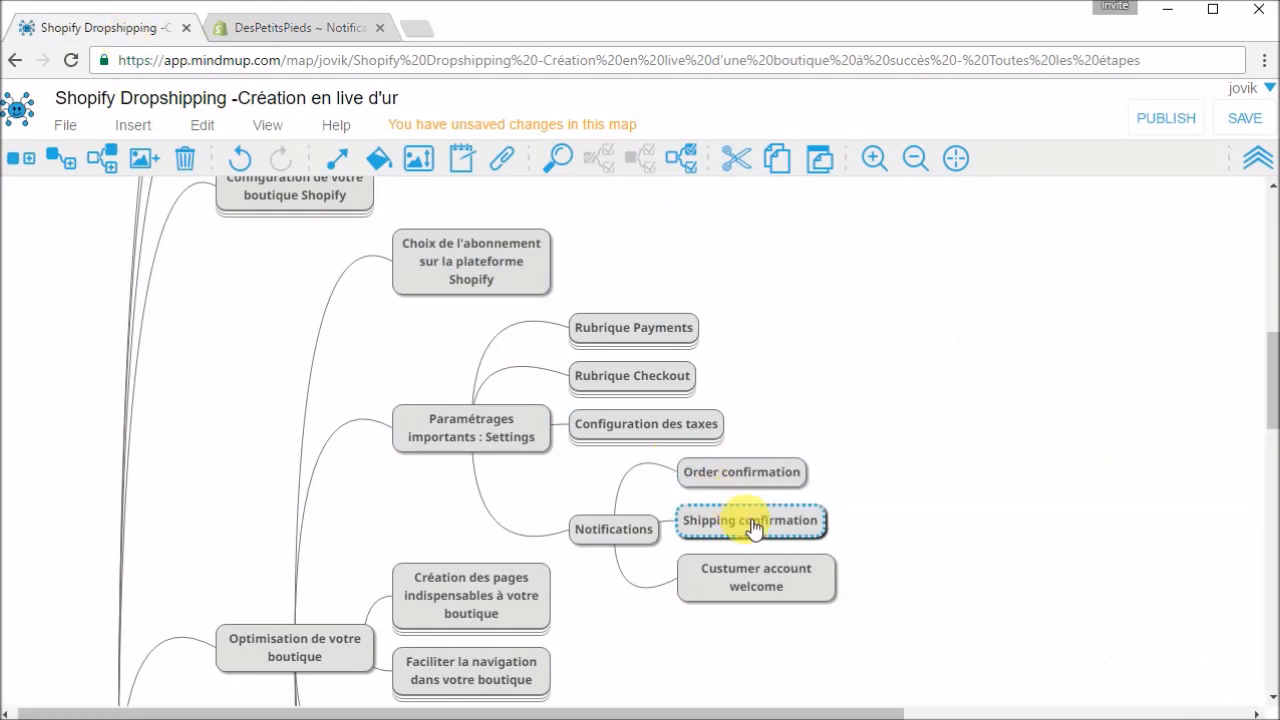
click(277, 30)
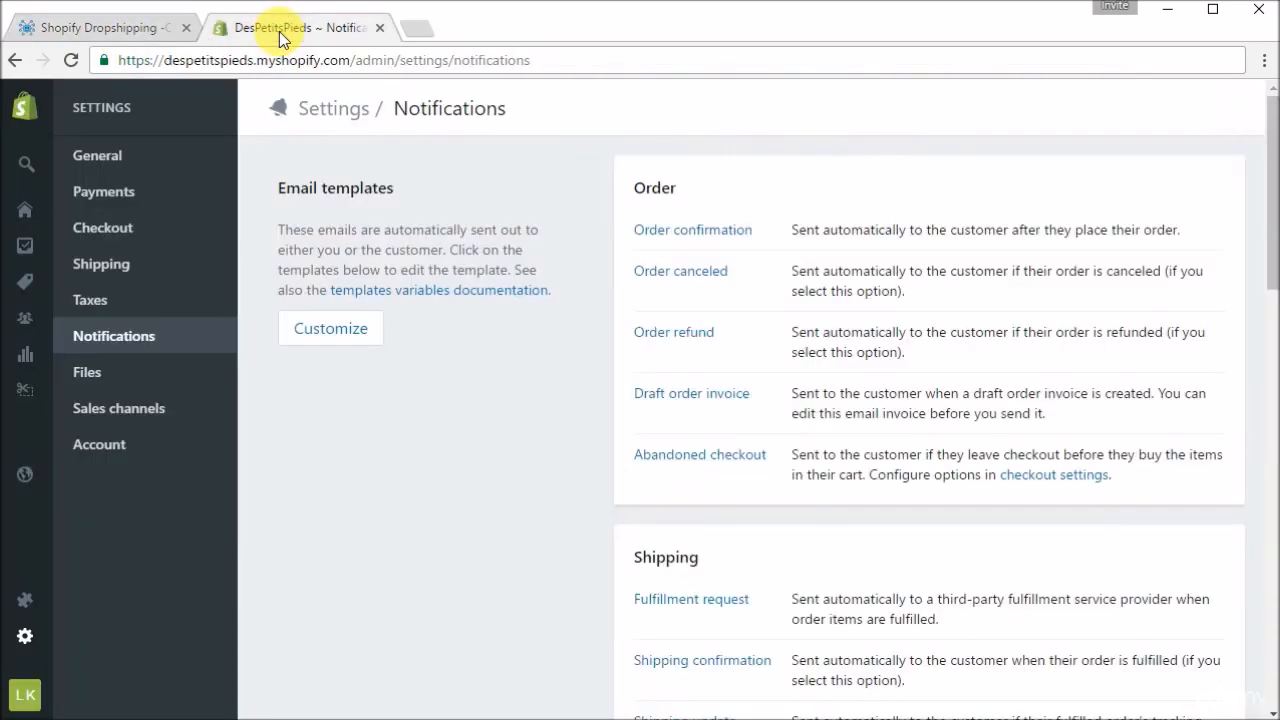
scroll(617, 549, down, 3)
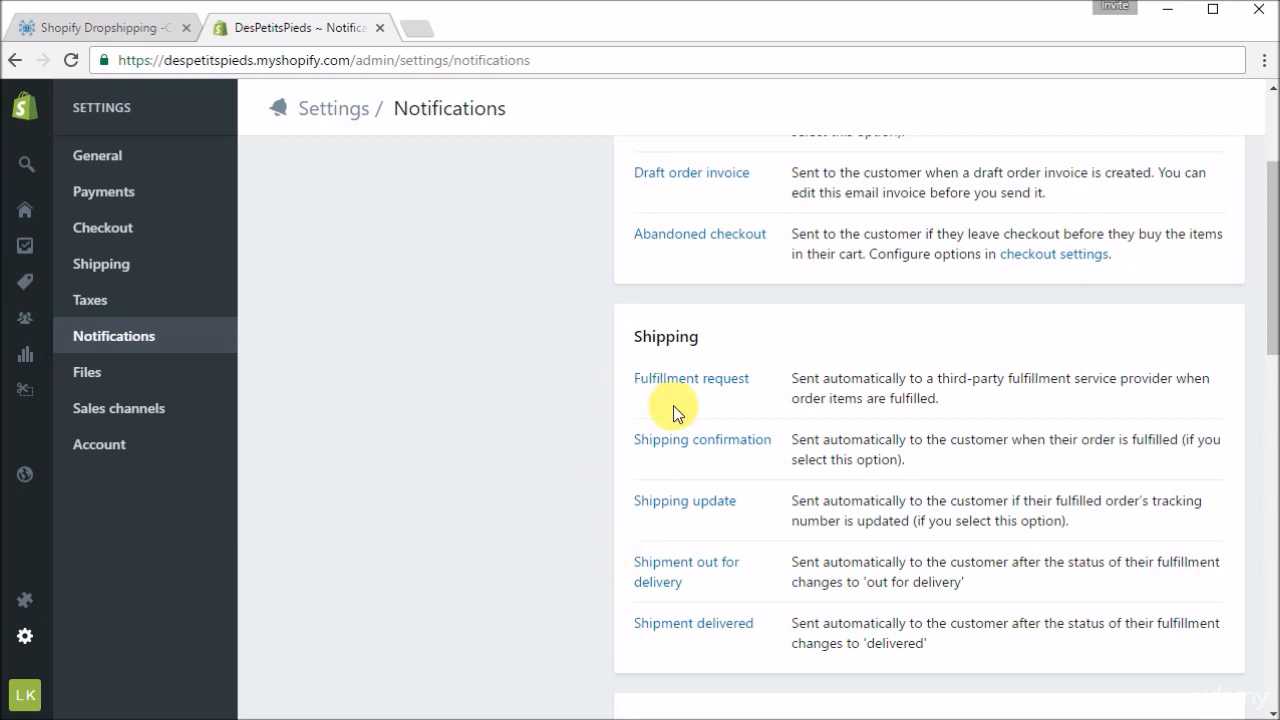
click(758, 447)
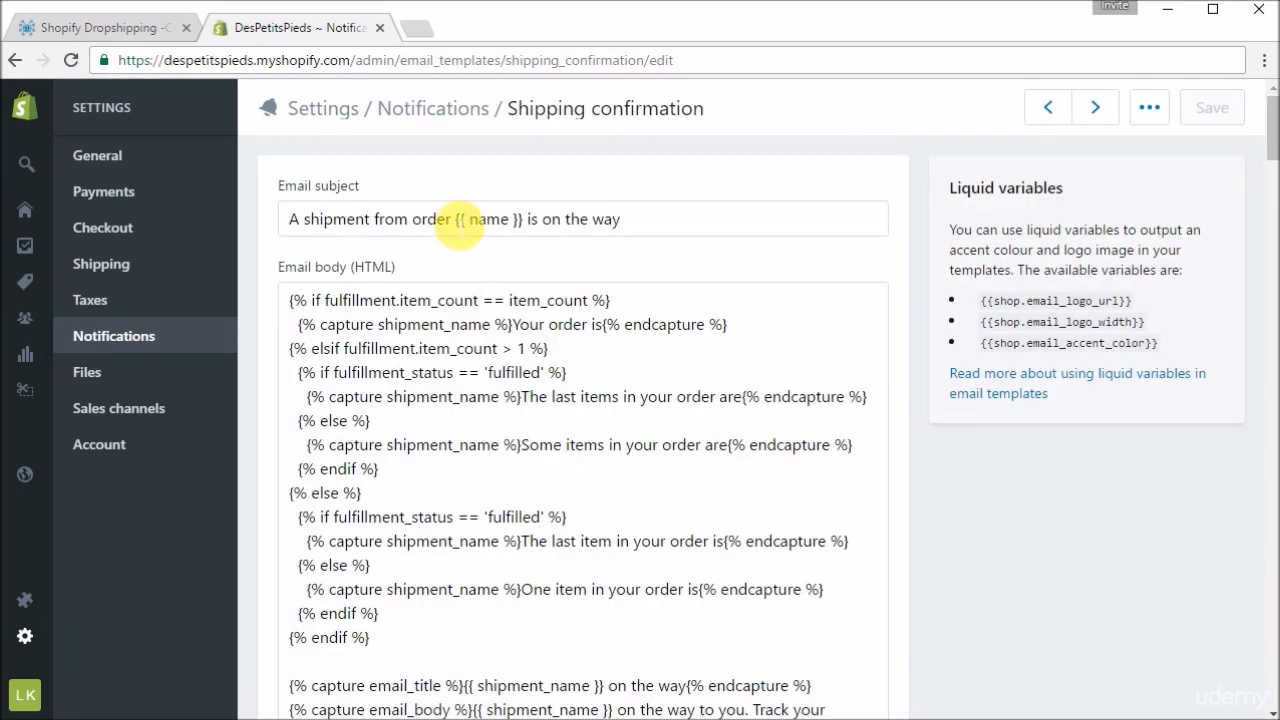
Change the shipping confirmation email subject to "Votre commande {{ name }} a été expédiée".
drag(451, 220, 297, 233)
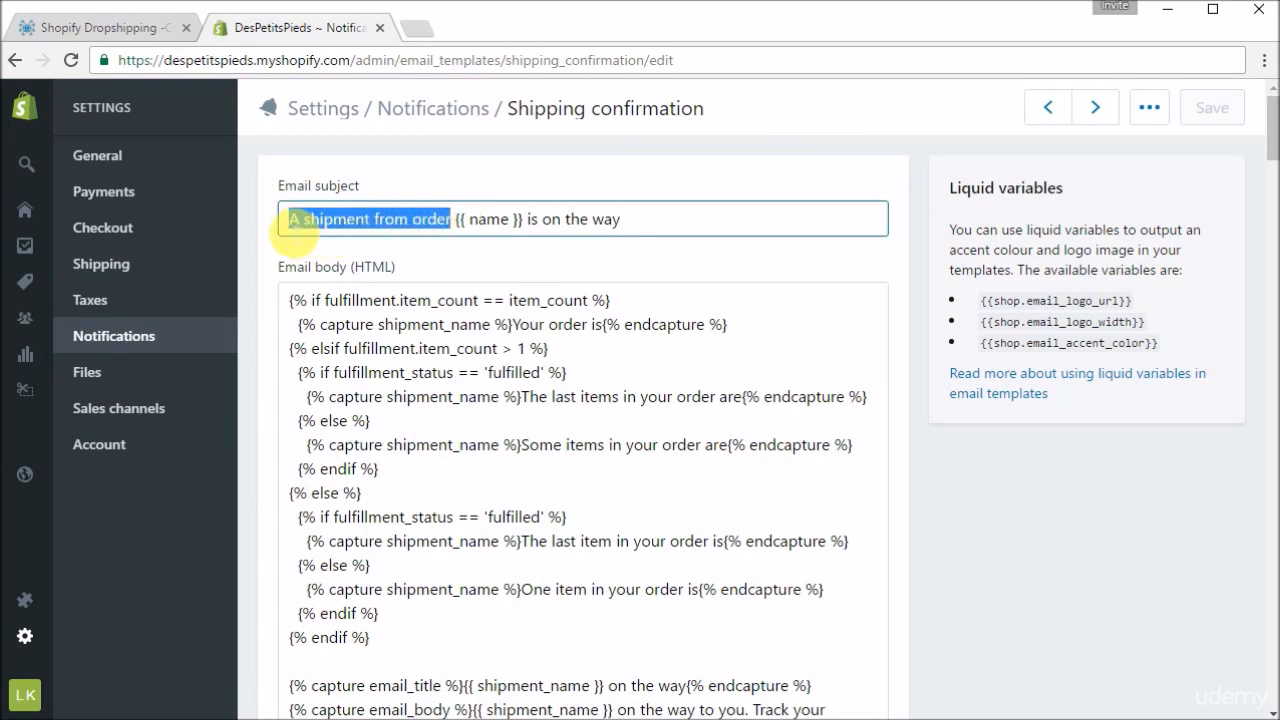
text(Votre commande)
drag(590, 222, 500, 238)
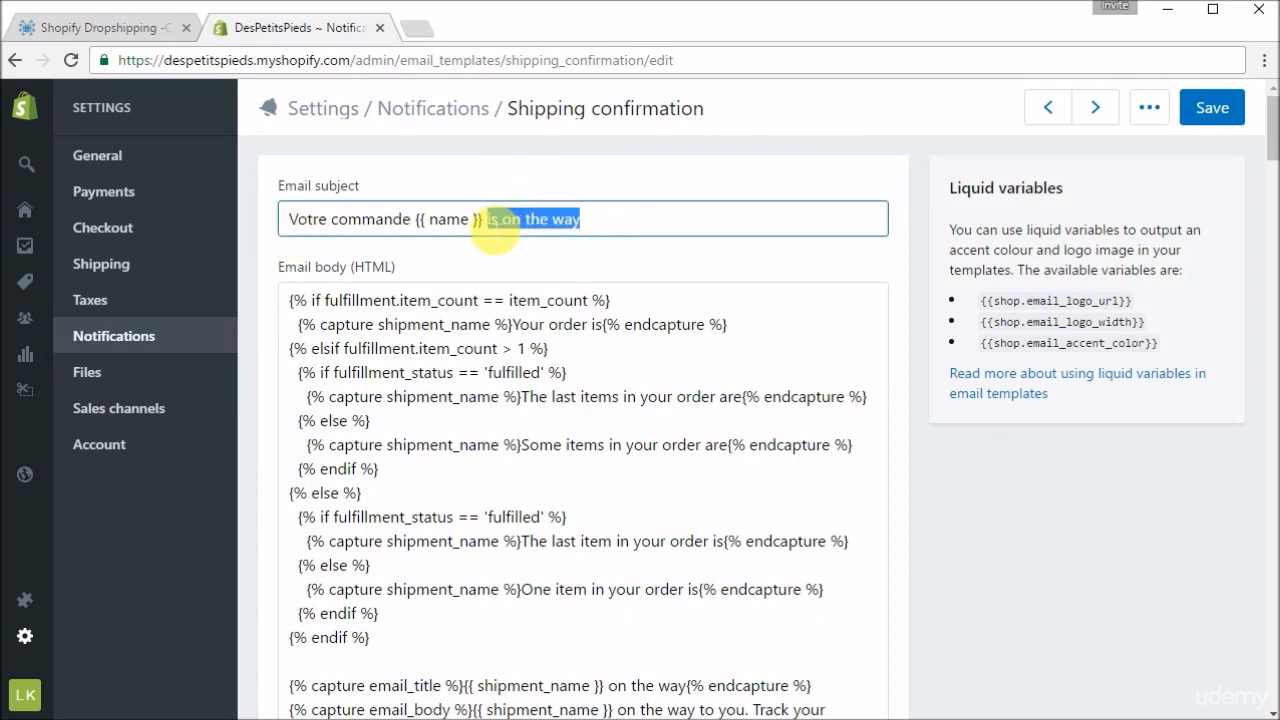
text(a été )
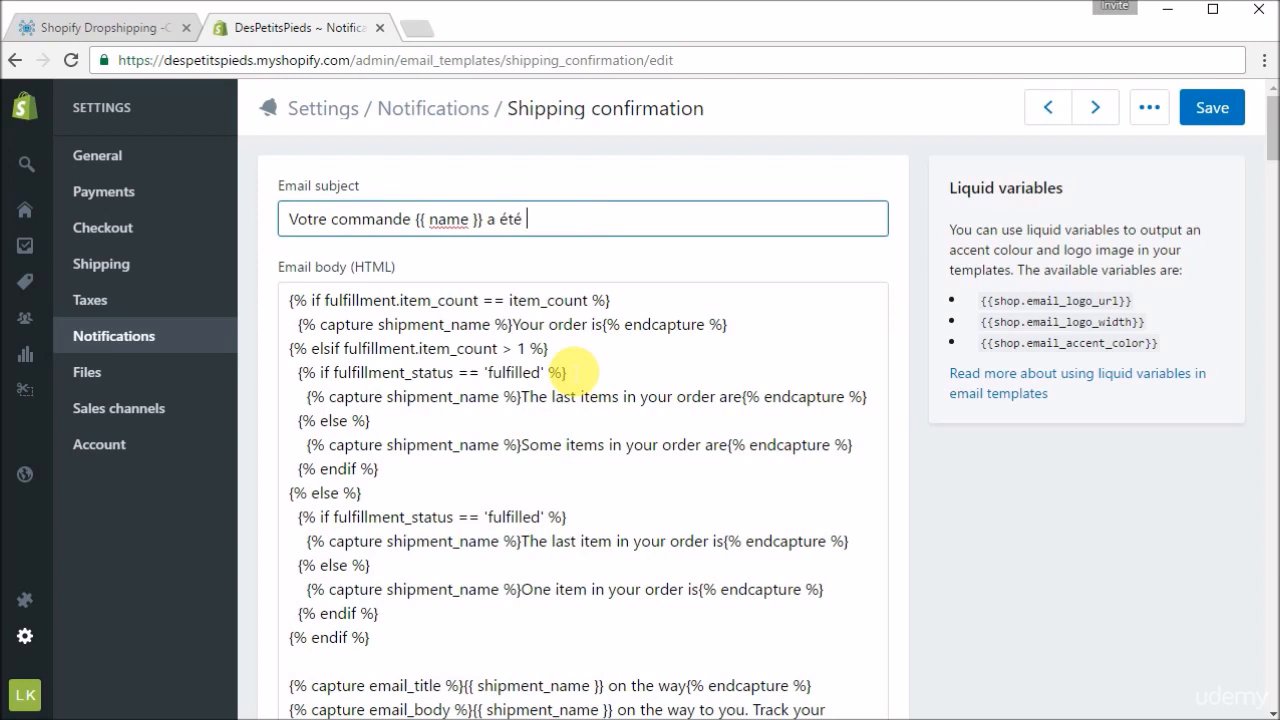
text(expédiée)
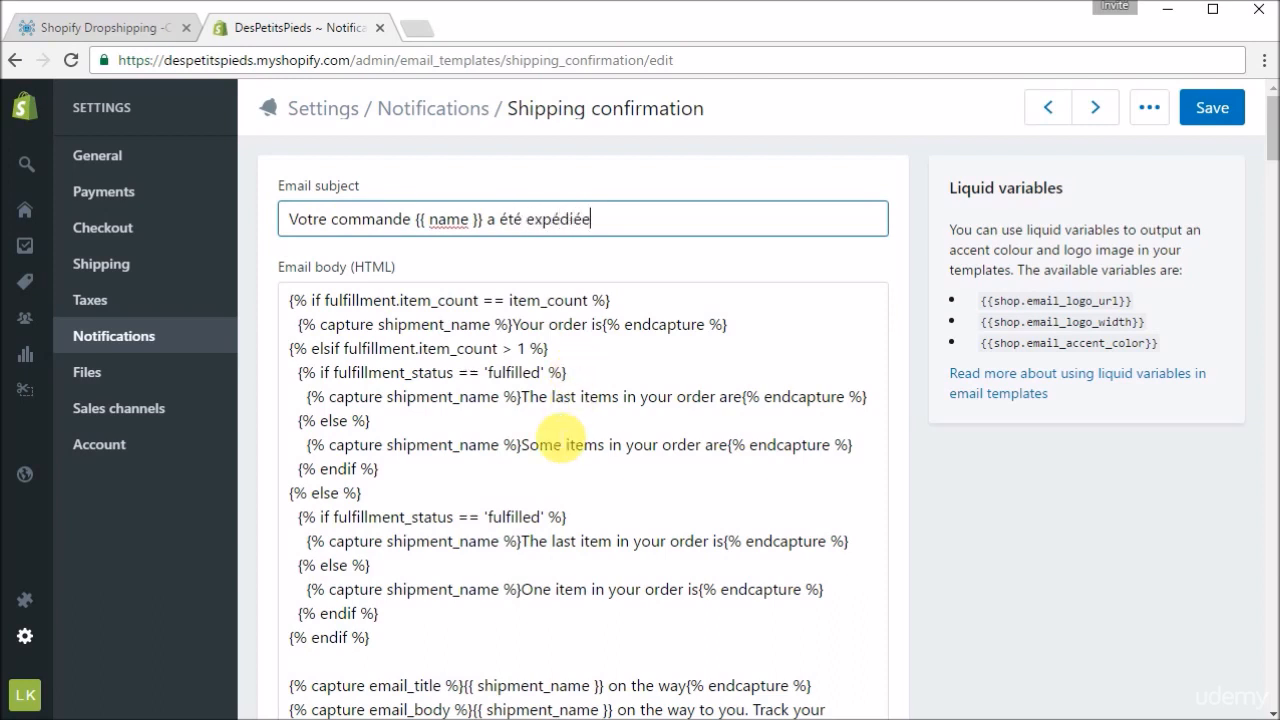
Switch to the shipping confirmation.txt file in Notepad and copy its entire French text.
click(558, 478)
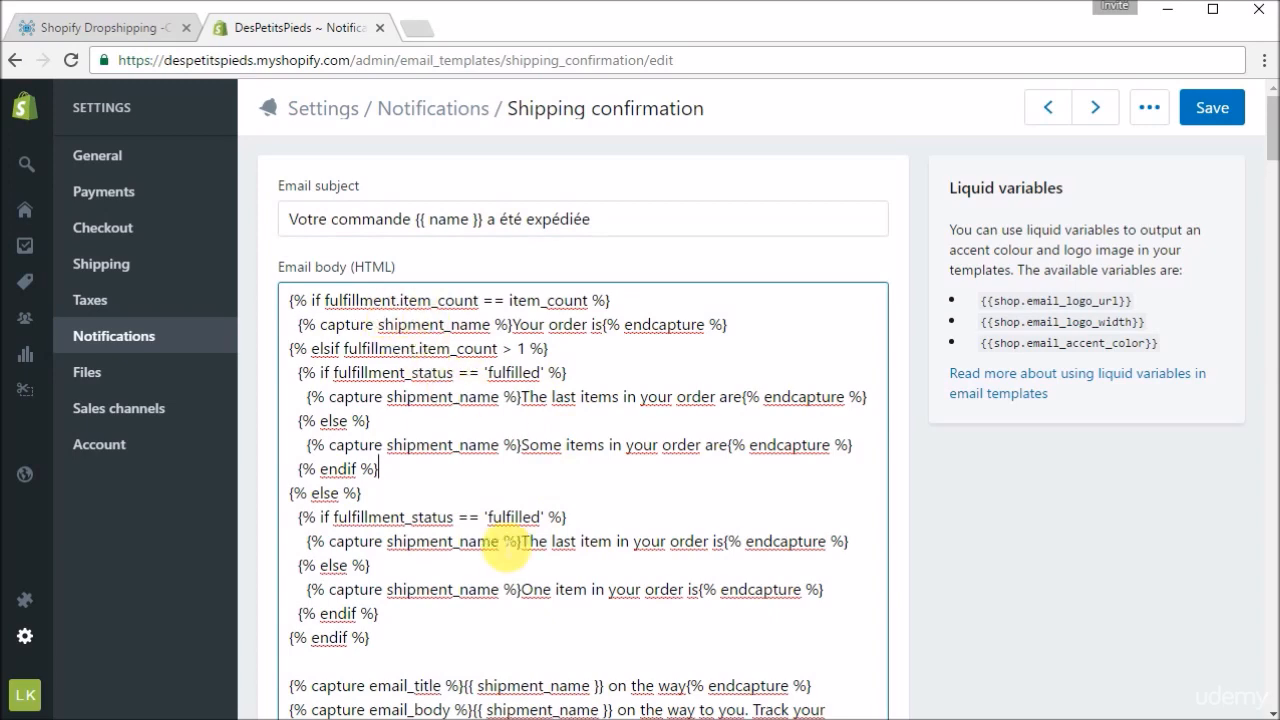
scroll(503, 548, down, 1)
scroll(505, 548, down, 2)
scroll(505, 548, up, 1)
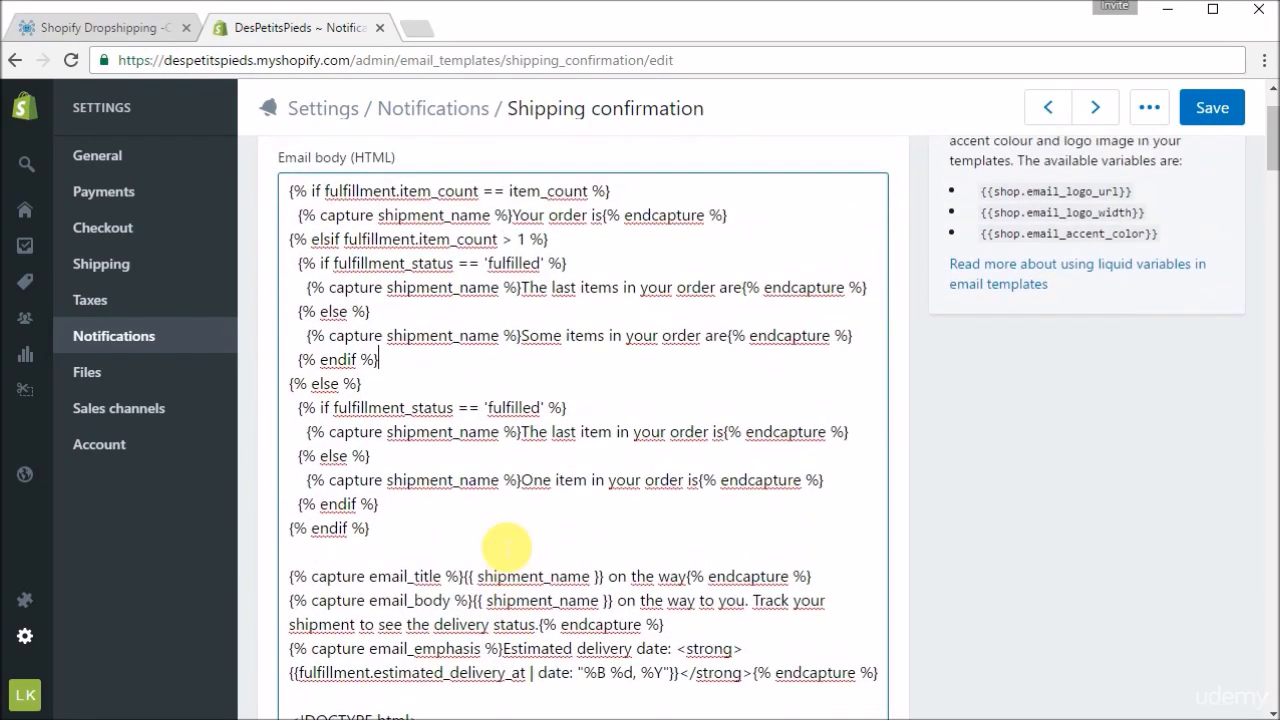
scroll(505, 444, up, 1)
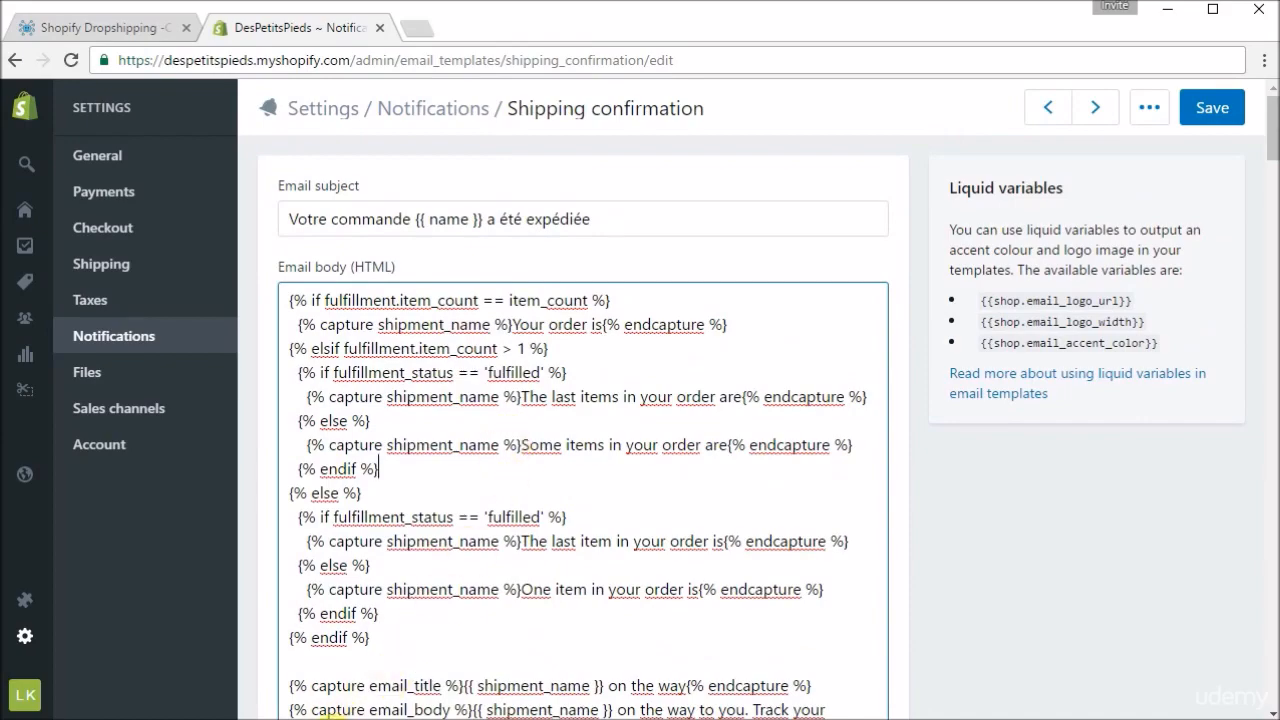
click(350, 719)
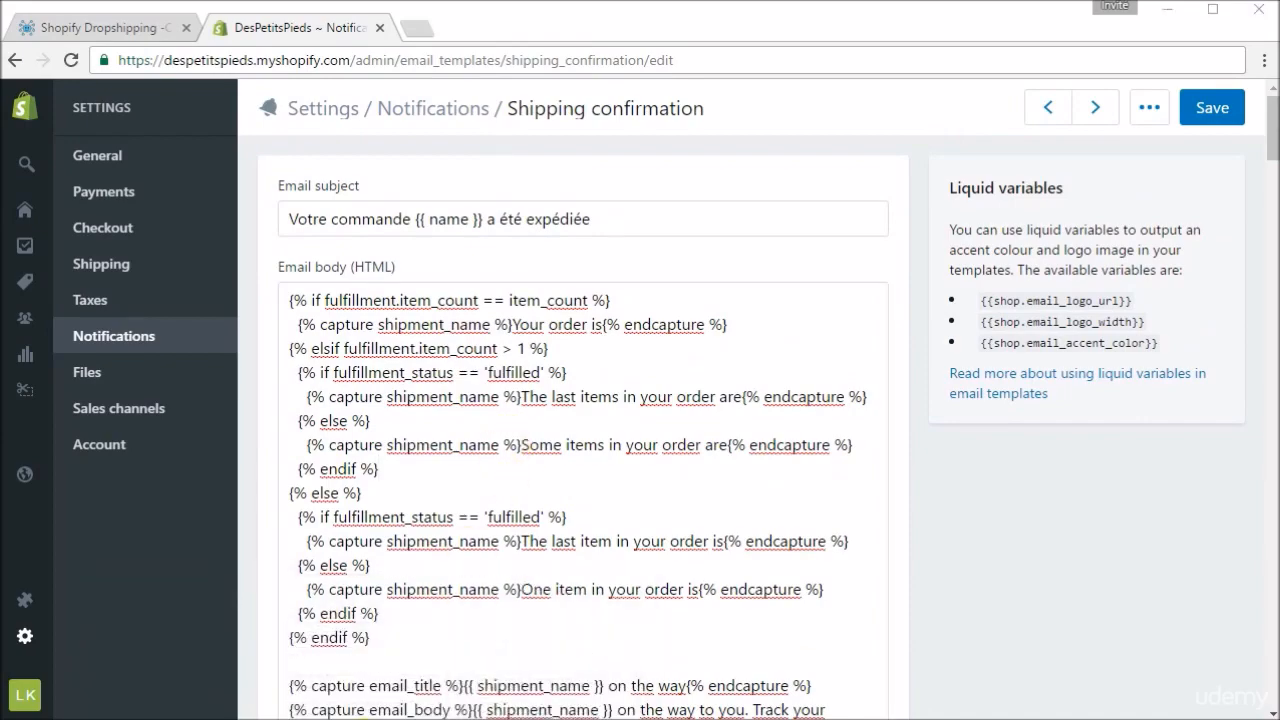
click(366, 719)
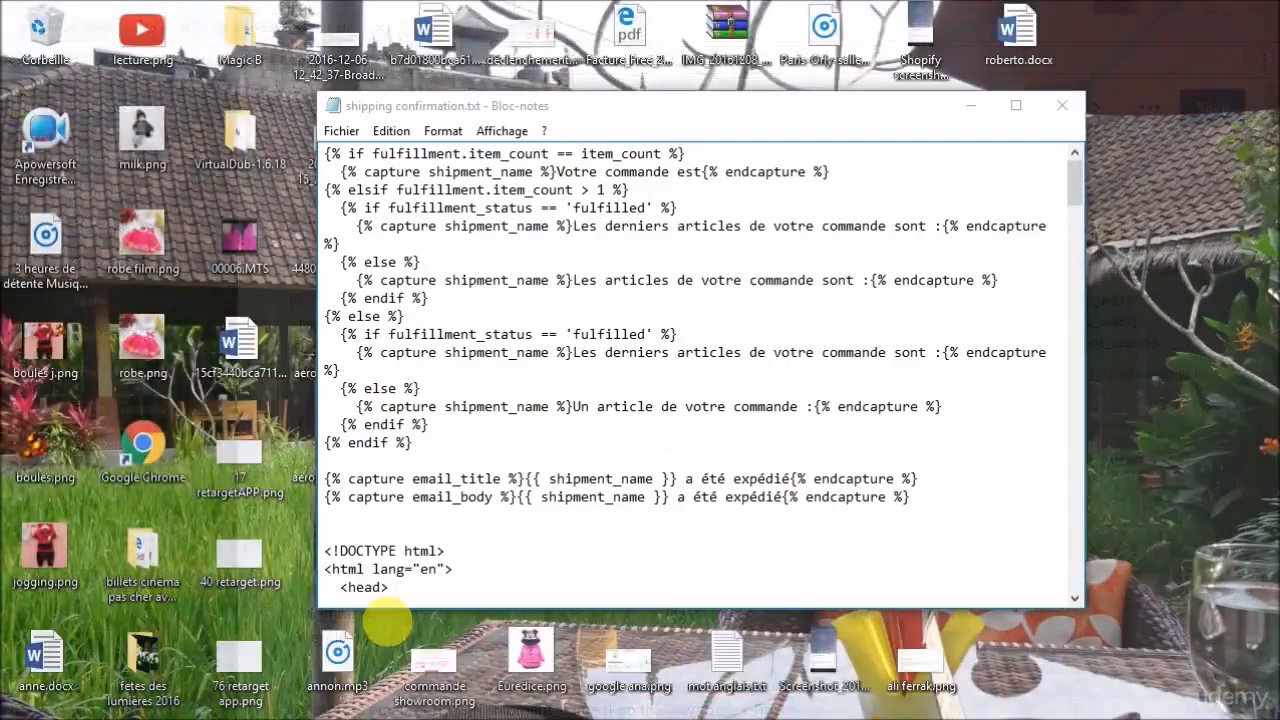
click(390, 630)
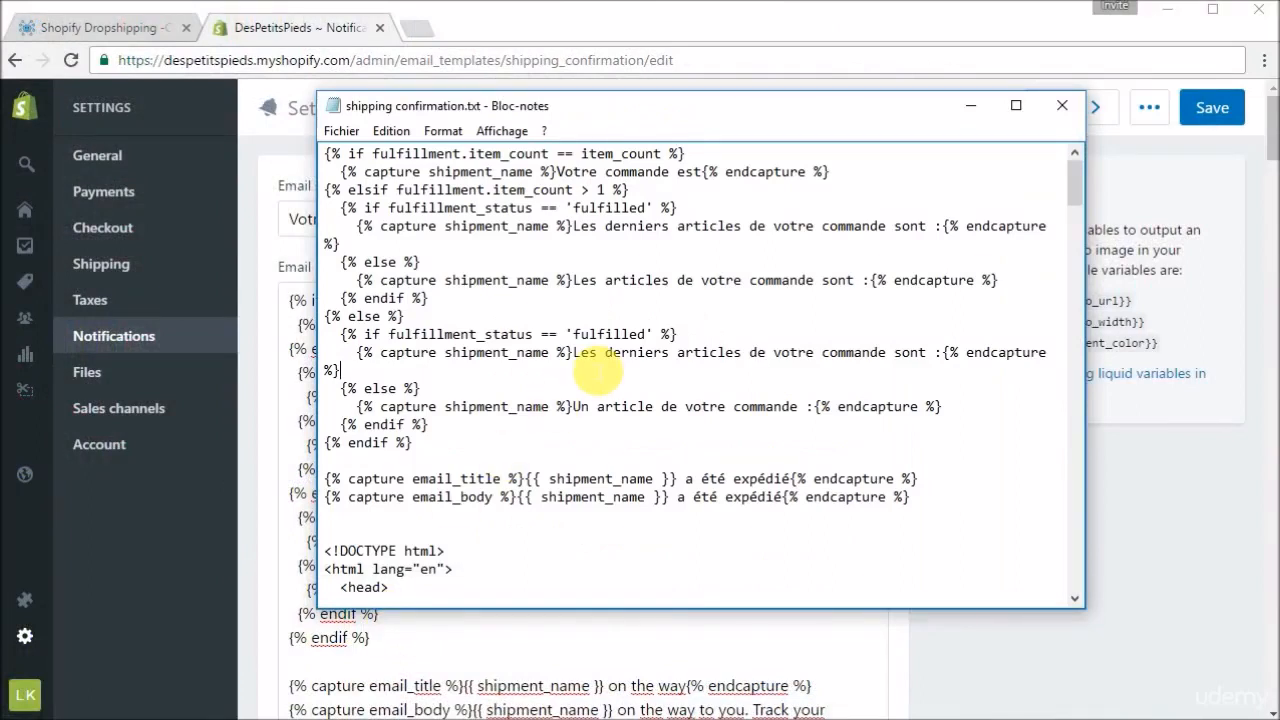
key(ctrl+a)
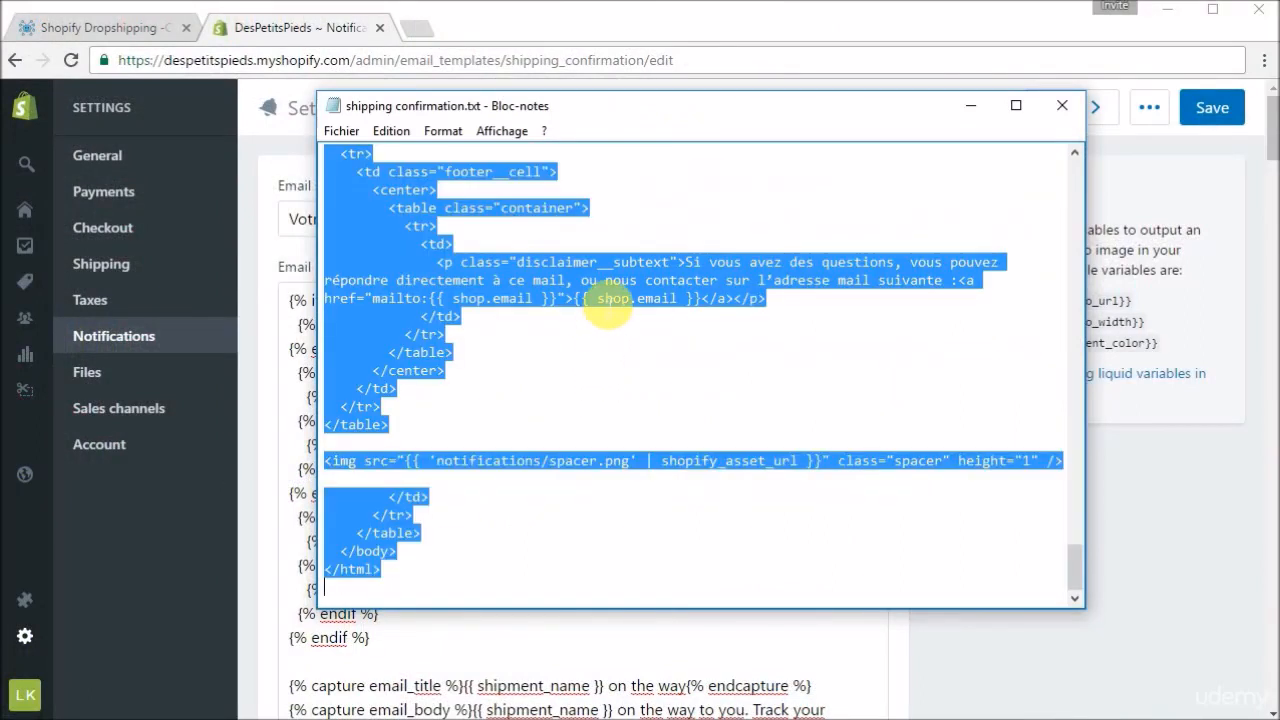
right_click(602, 300)
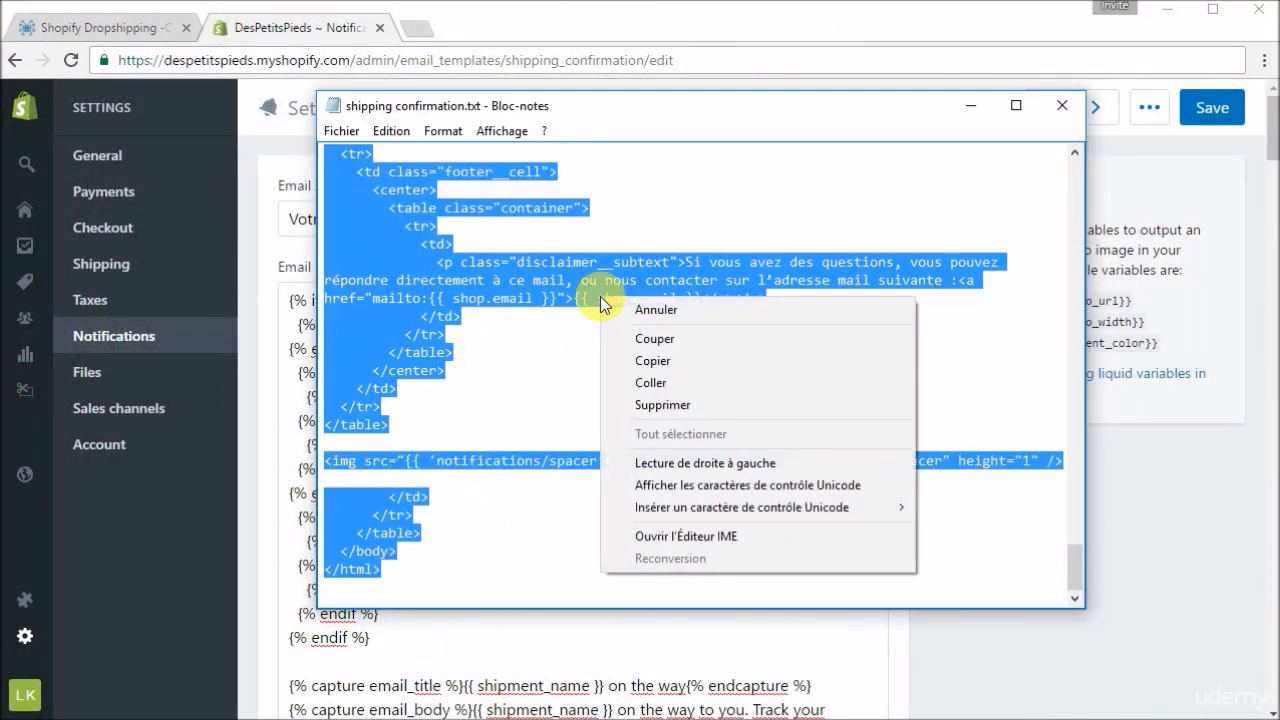
click(658, 357)
Back in Shopify, replace the whole HTML body of the Shipping confirmation email with the copied French text and save the template.
click(1122, 523)
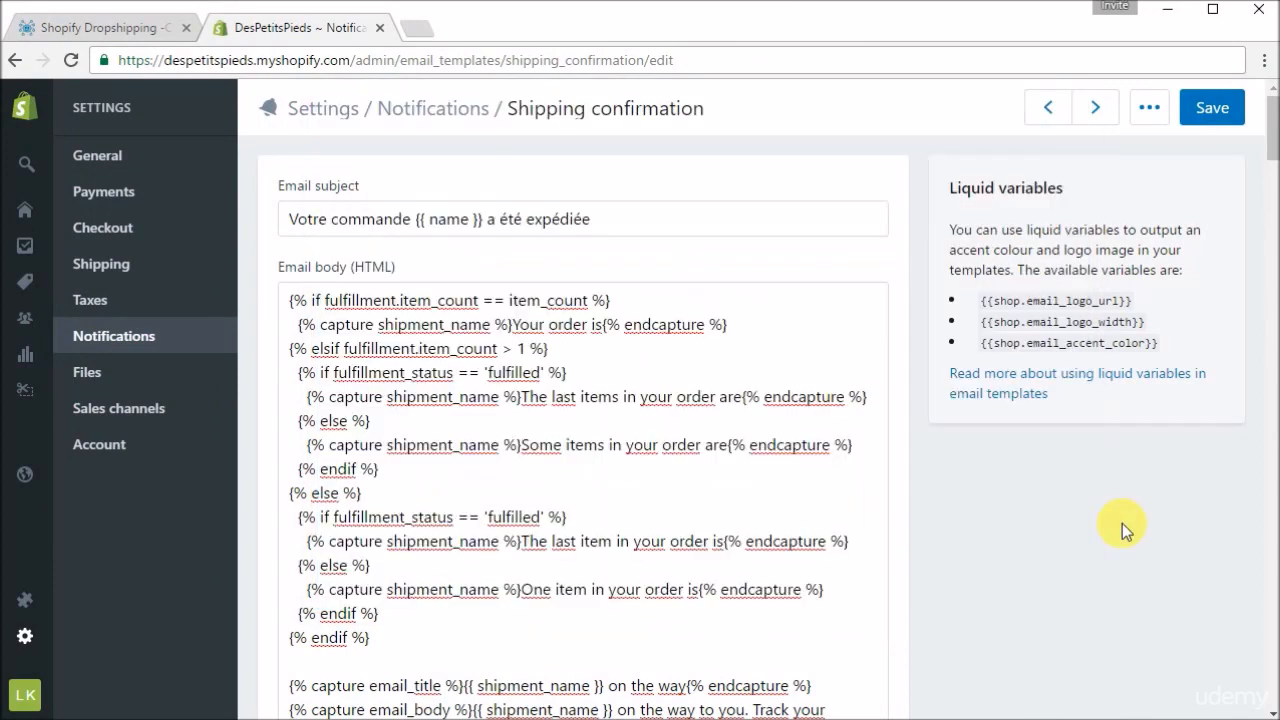
click(544, 517)
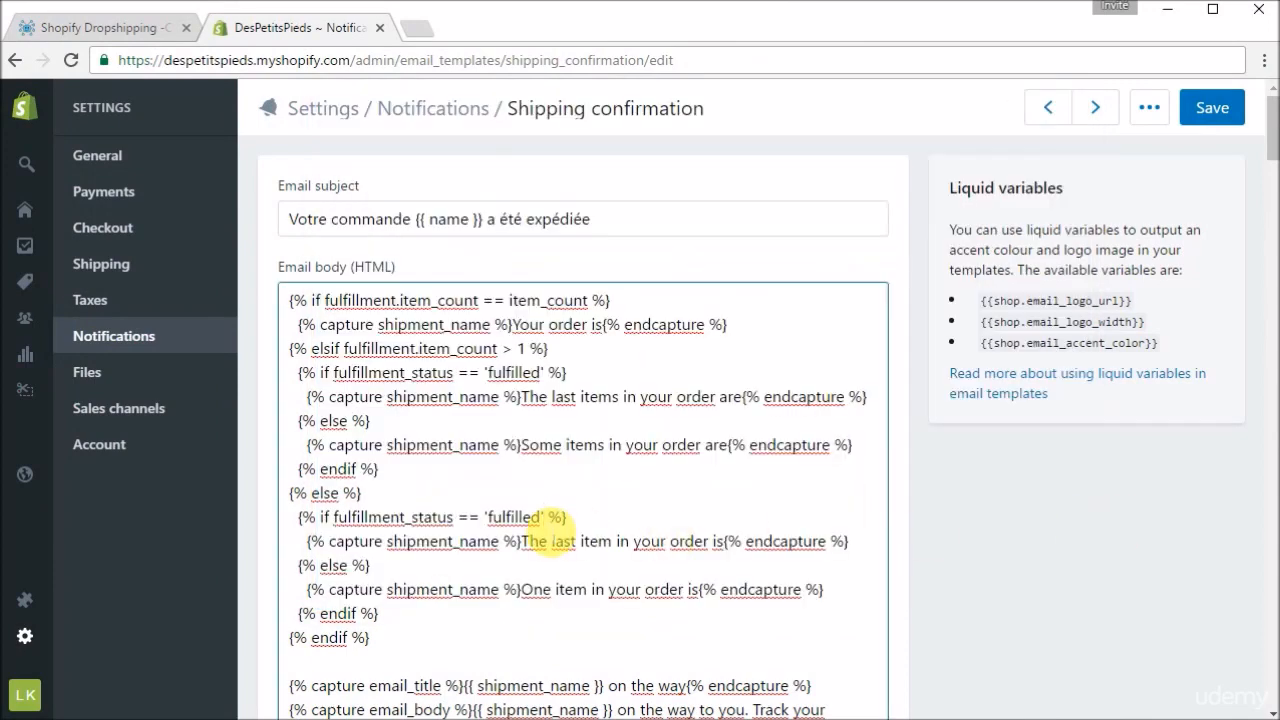
key(ctrl+a)
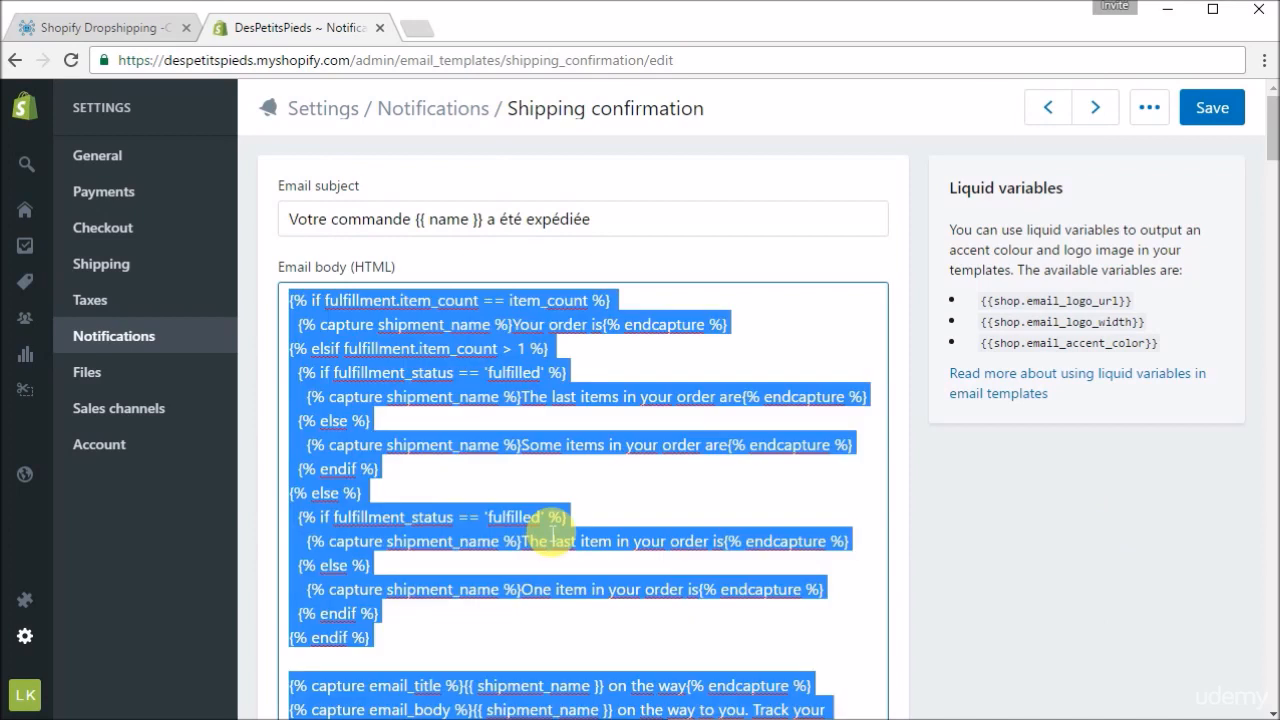
key(BackSpace)
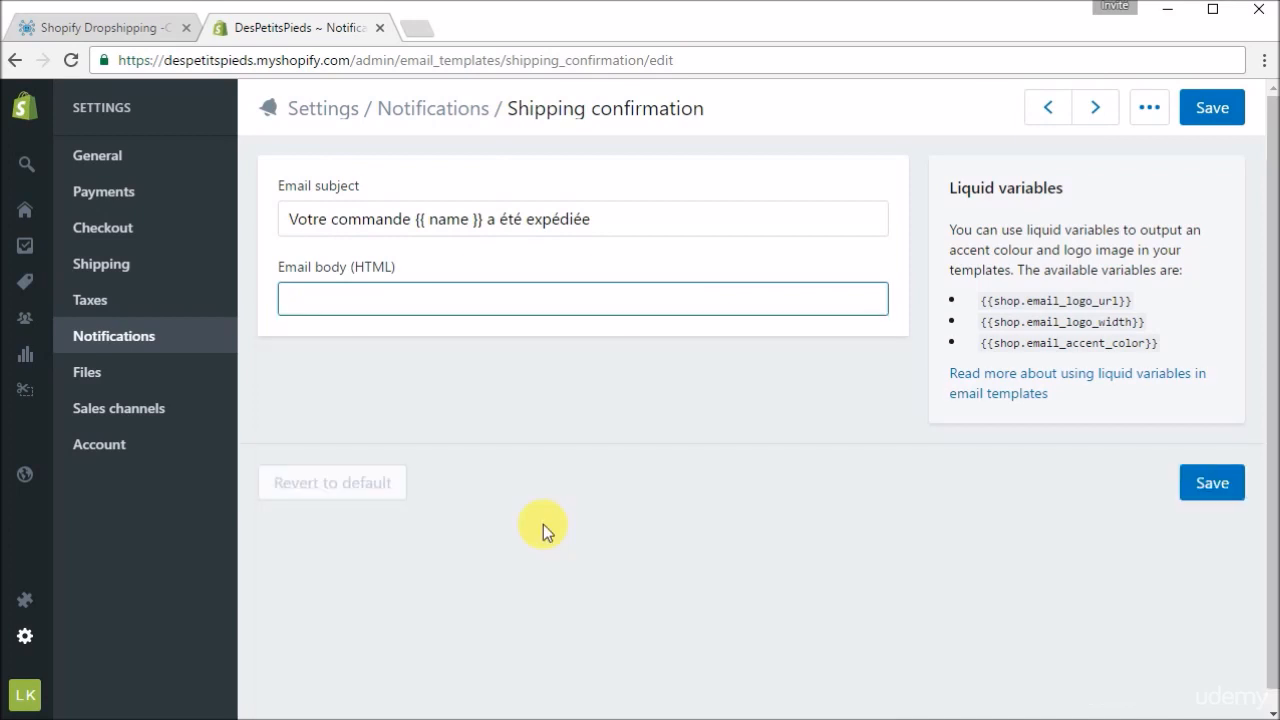
right_click(478, 300)
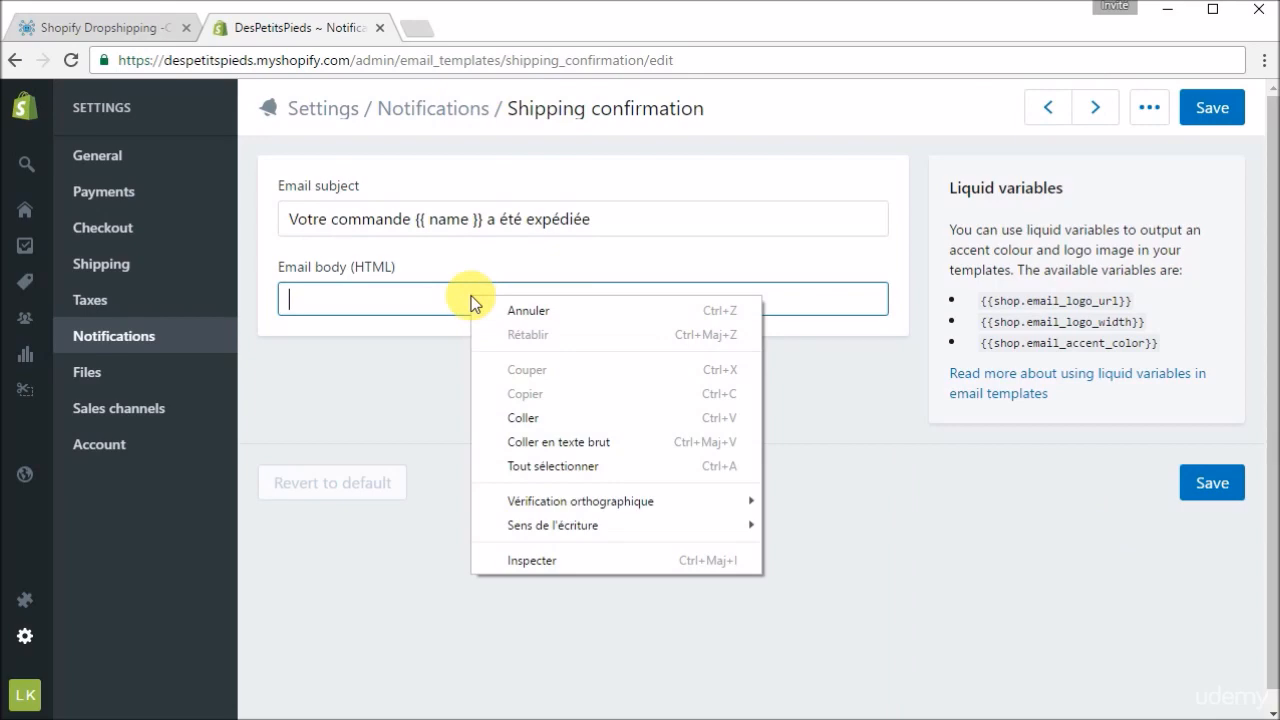
click(530, 418)
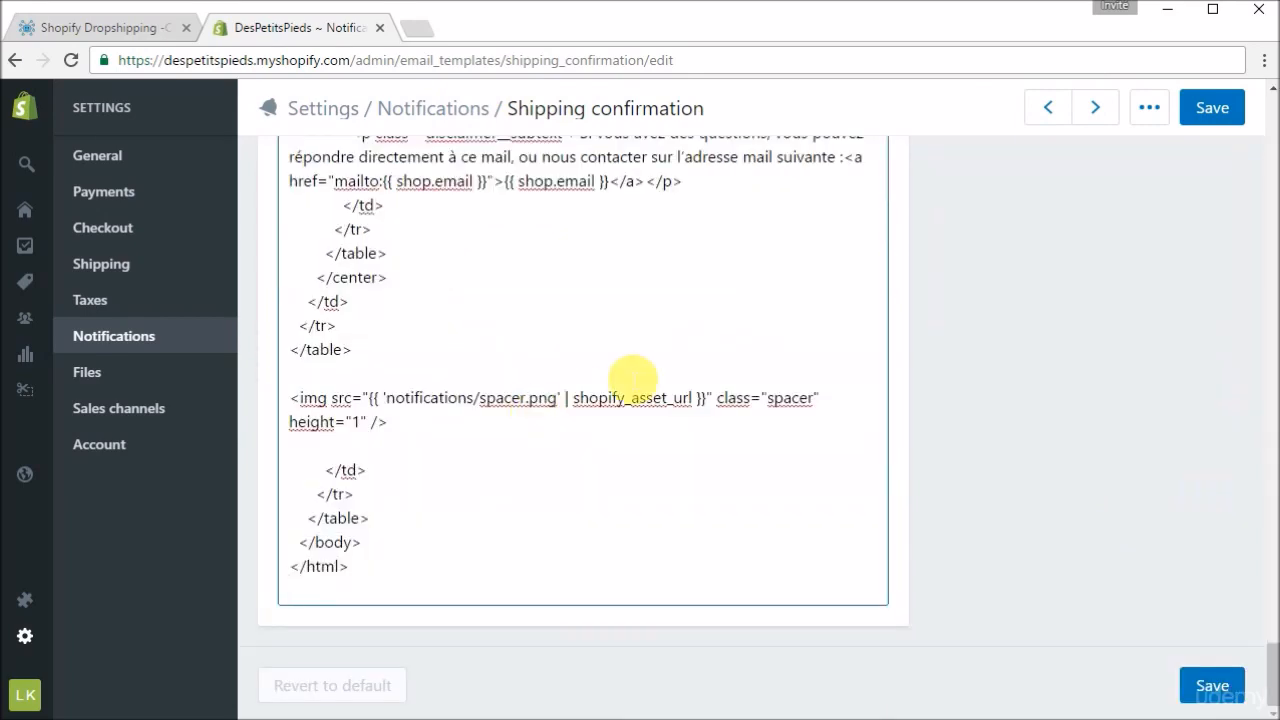
drag(1270, 668, 1266, 110)
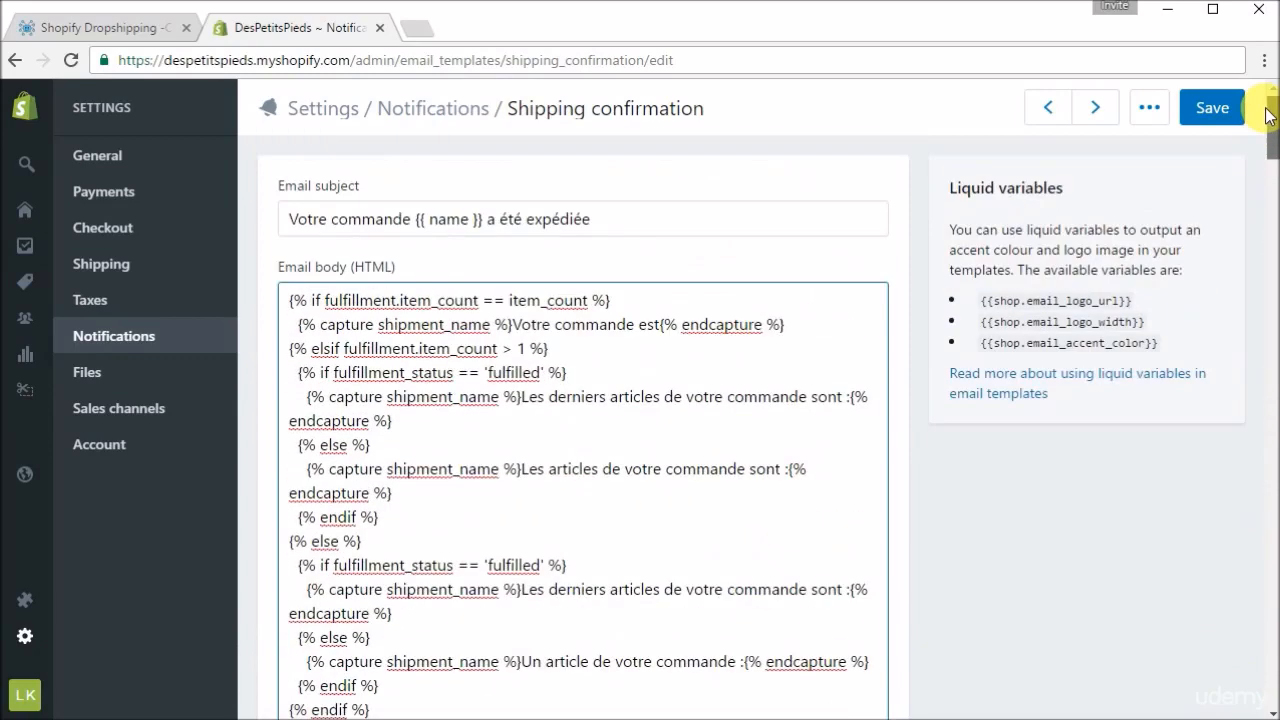
click(1220, 108)
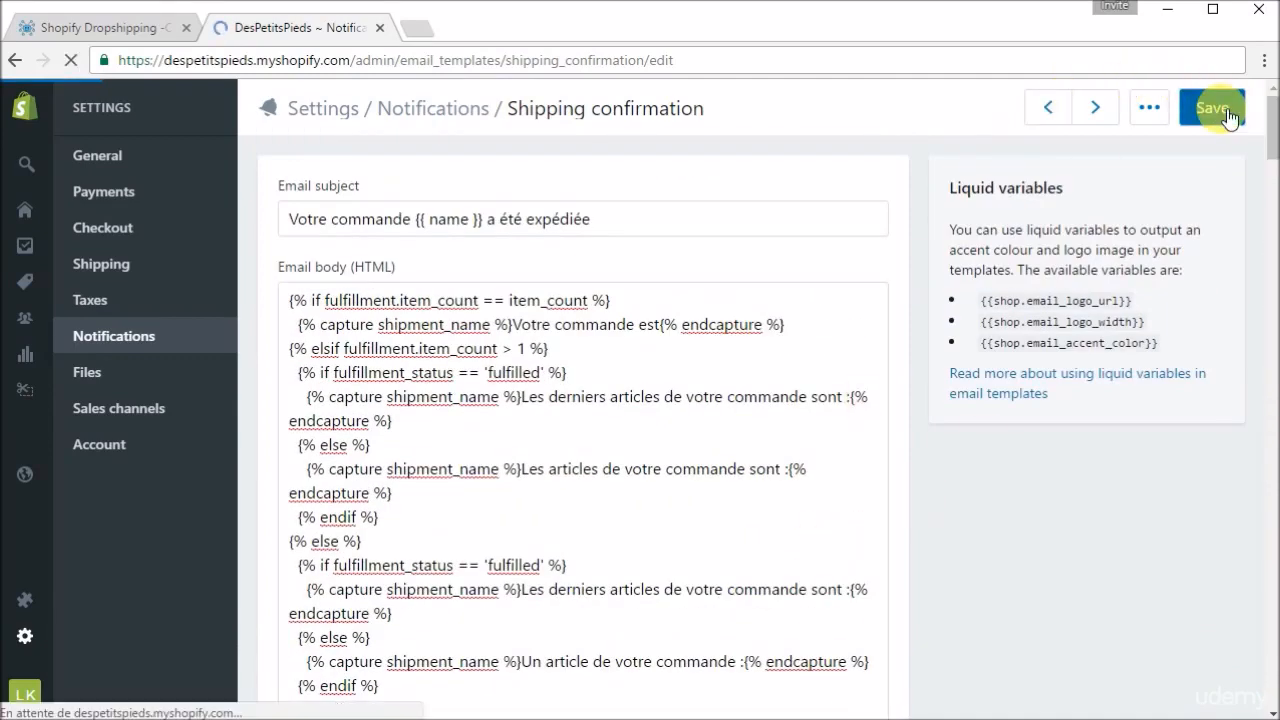
Select the Custumer account welcome node in the MindMup map, then open the Customer account welcome template in Shopify's notification settings.
click(172, 229)
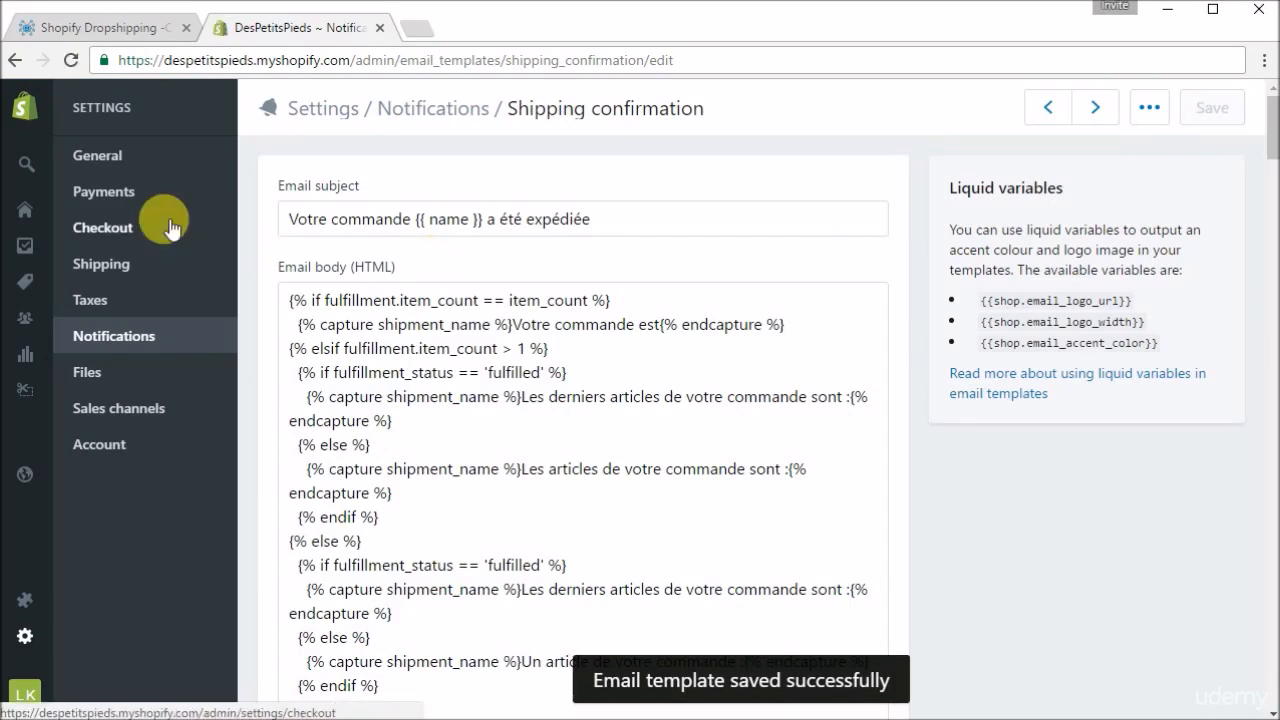
click(126, 29)
click(772, 586)
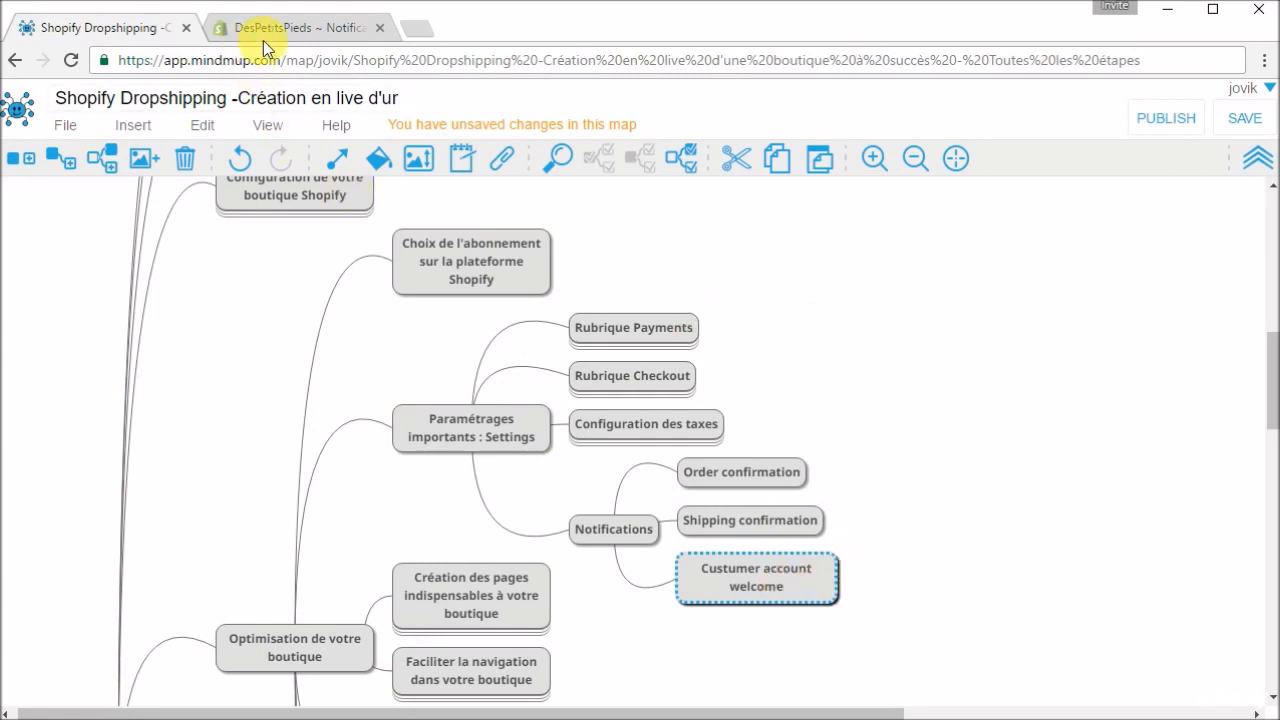
click(307, 37)
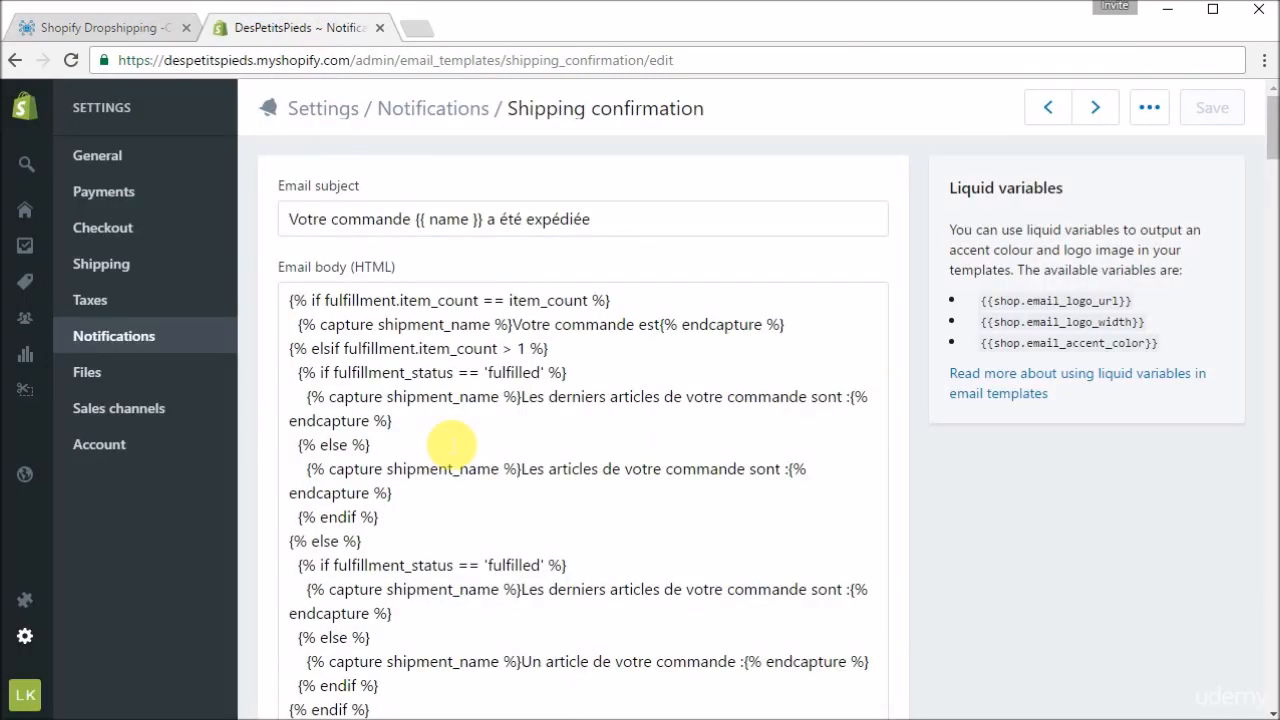
click(126, 342)
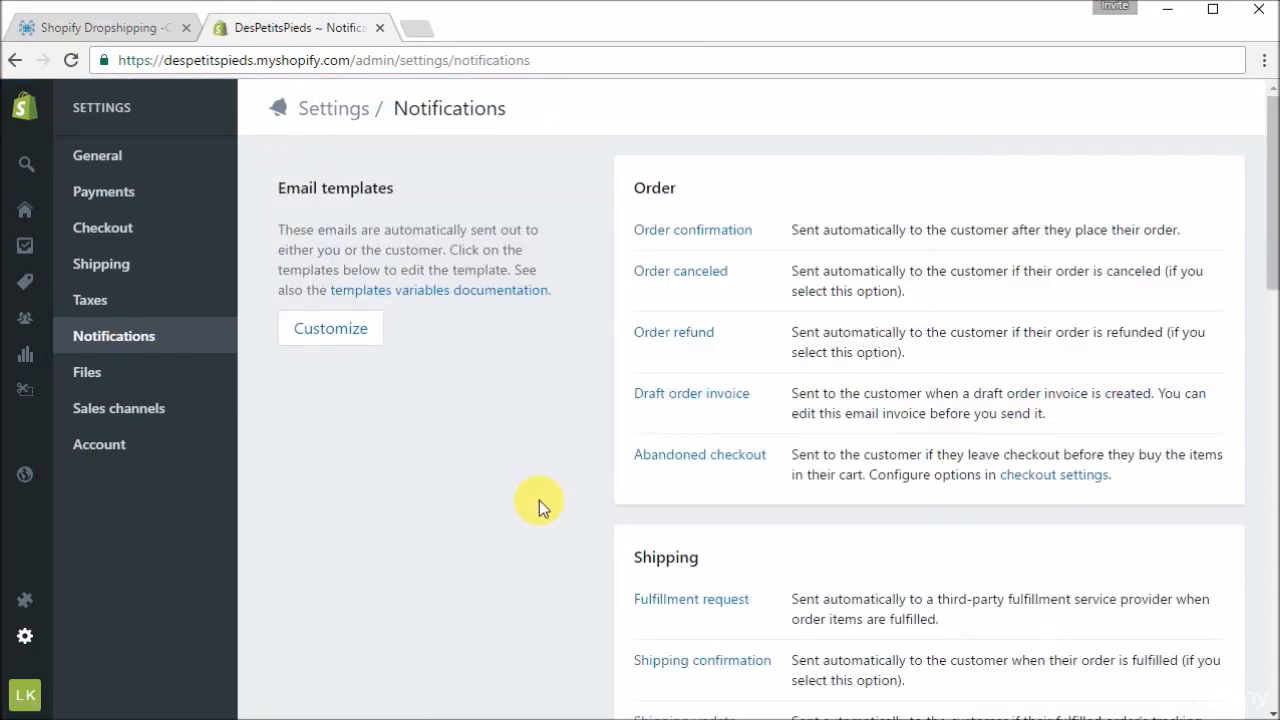
scroll(539, 500, down, 6)
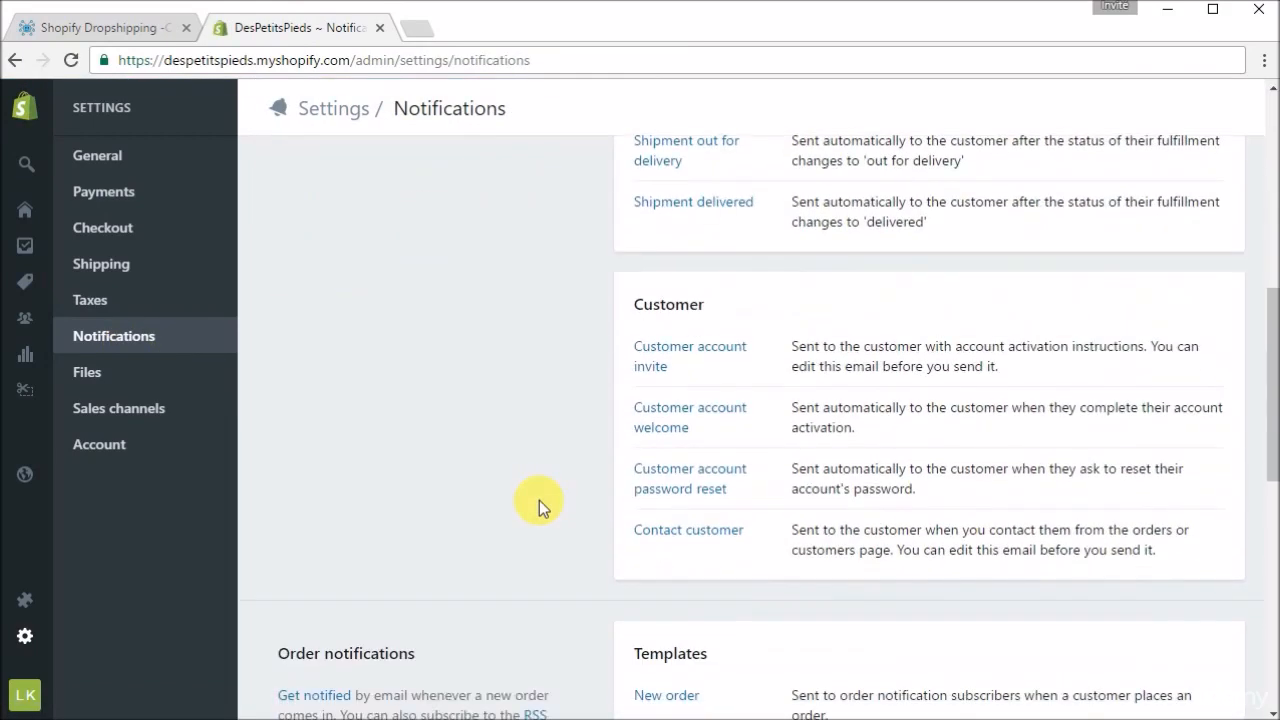
click(676, 415)
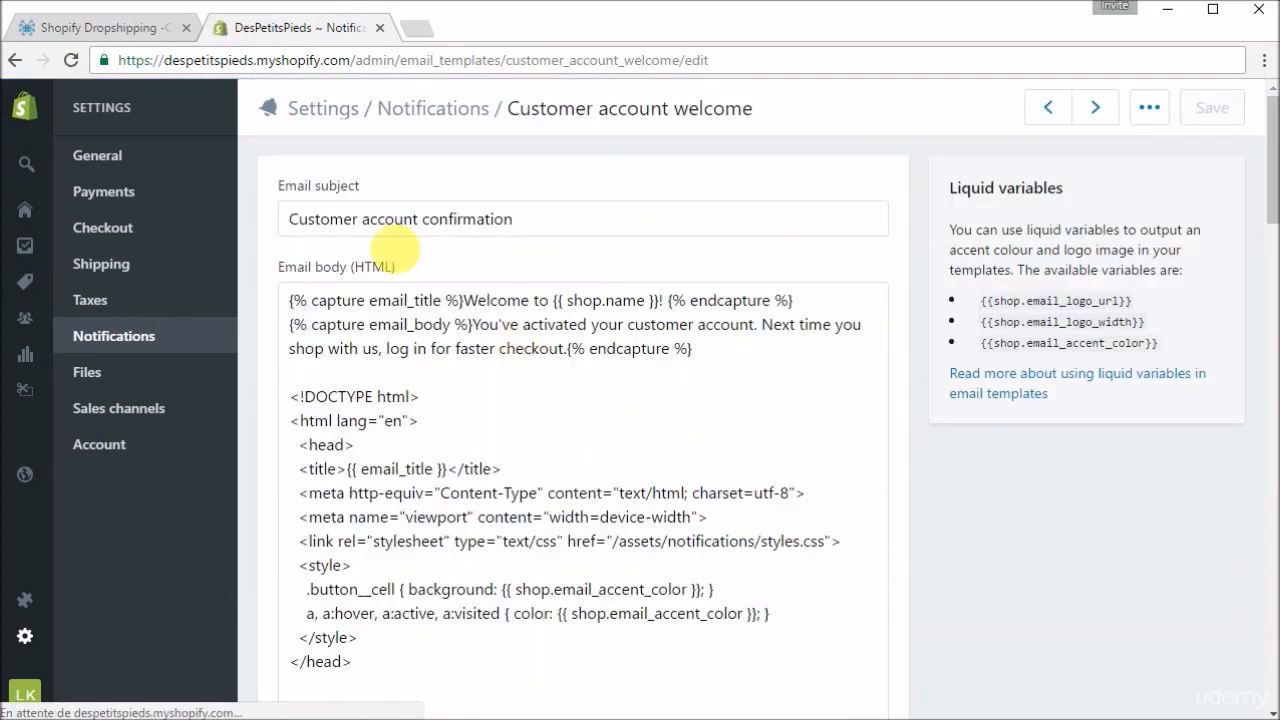
Change the customer account welcome email subject to "Votre compte client".
drag(520, 218, 290, 218)
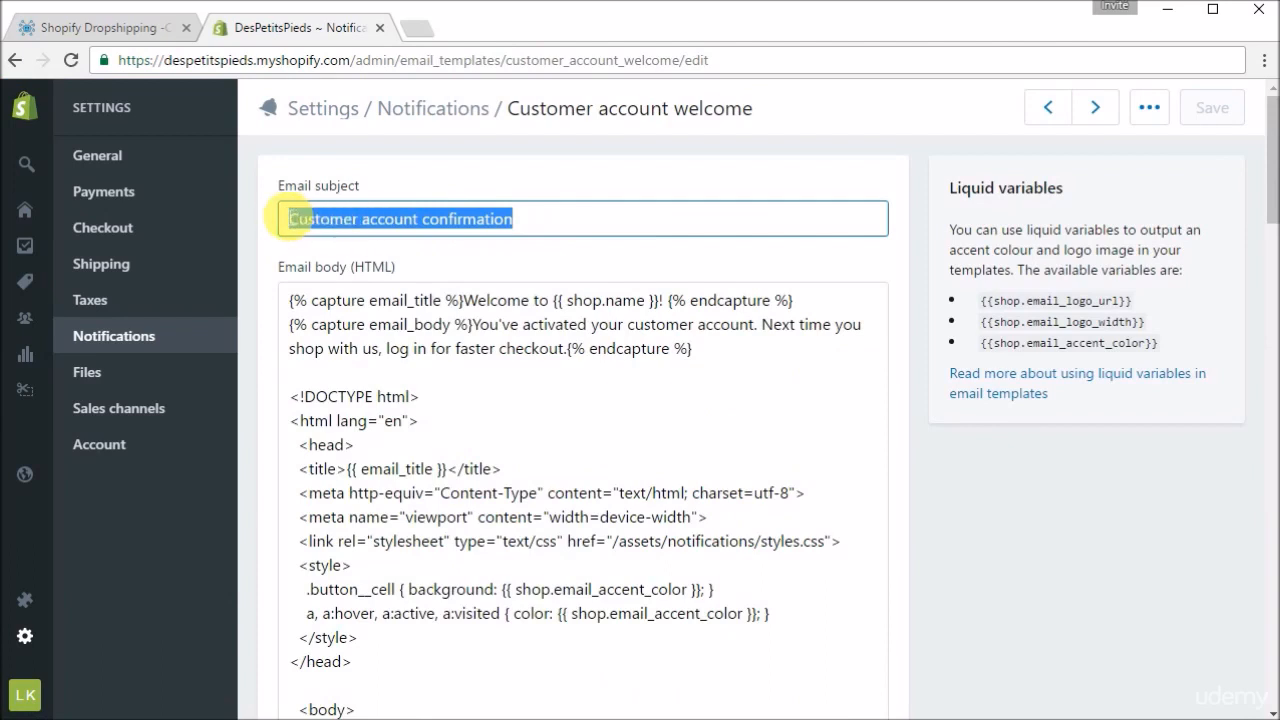
key(BackSpace)
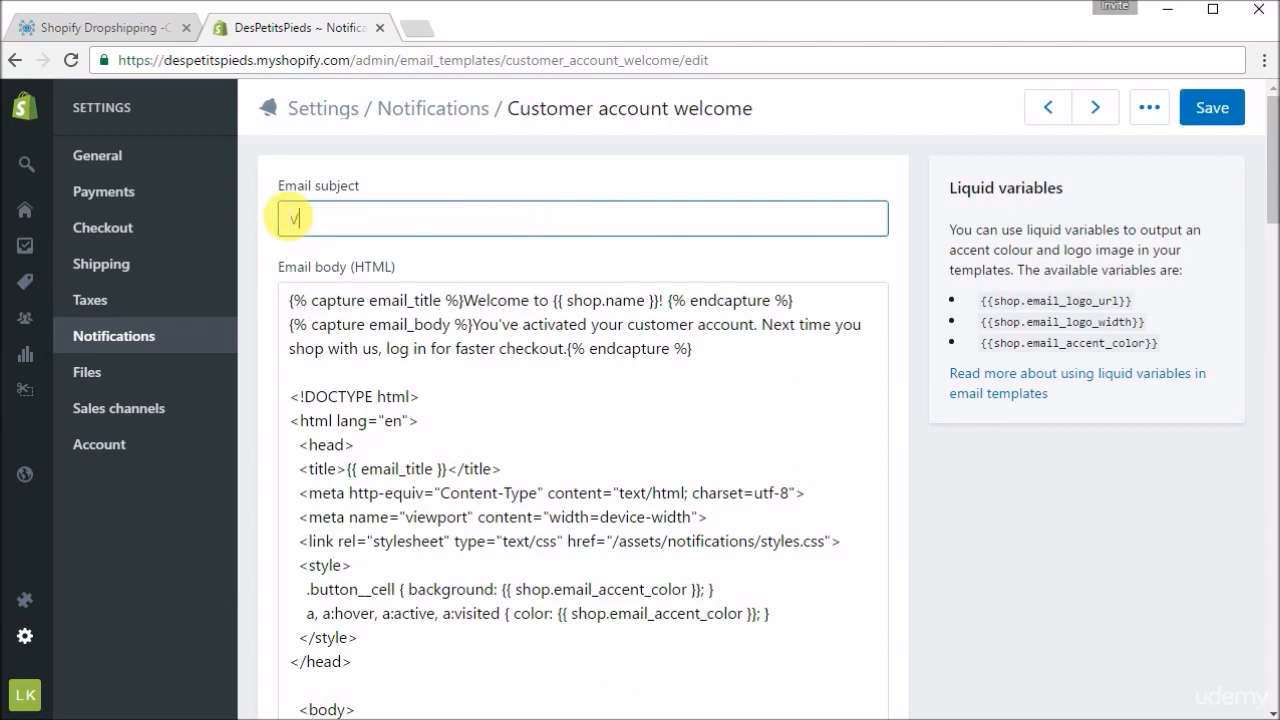
text(Votre compte client)
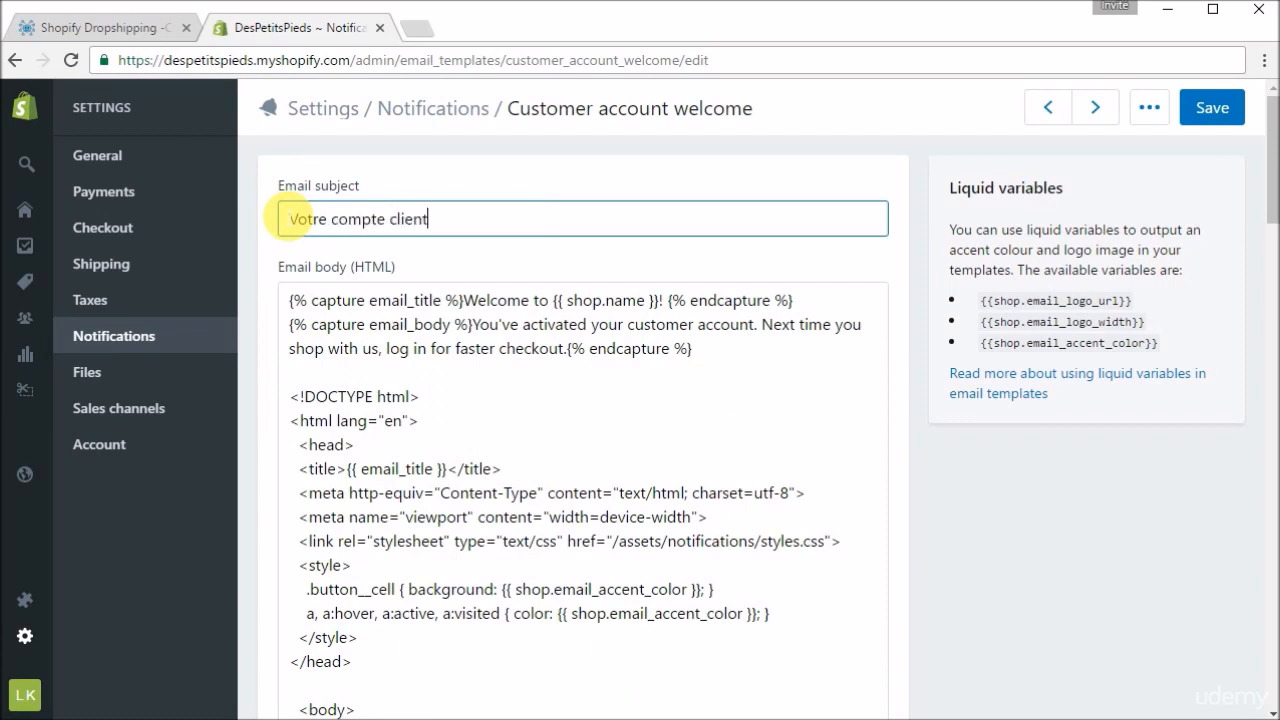
Delete the entire English HTML body of the Customer account welcome email.
click(525, 348)
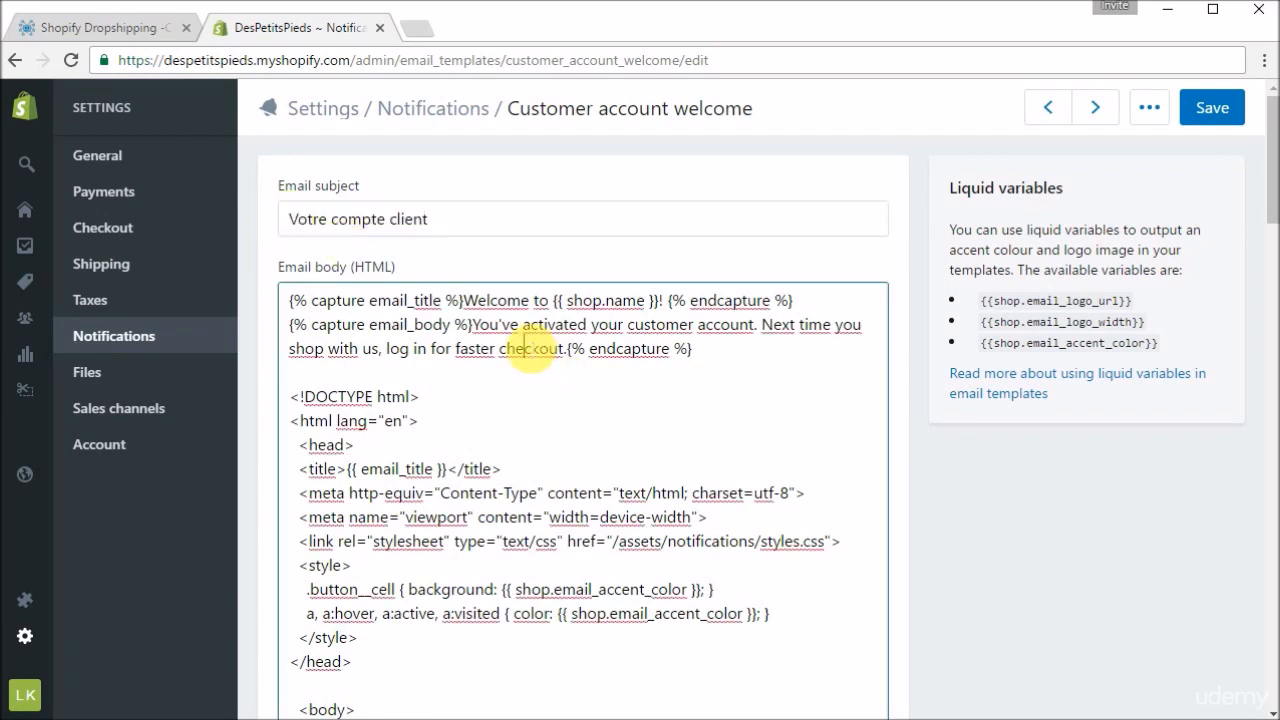
key(ctrl+a)
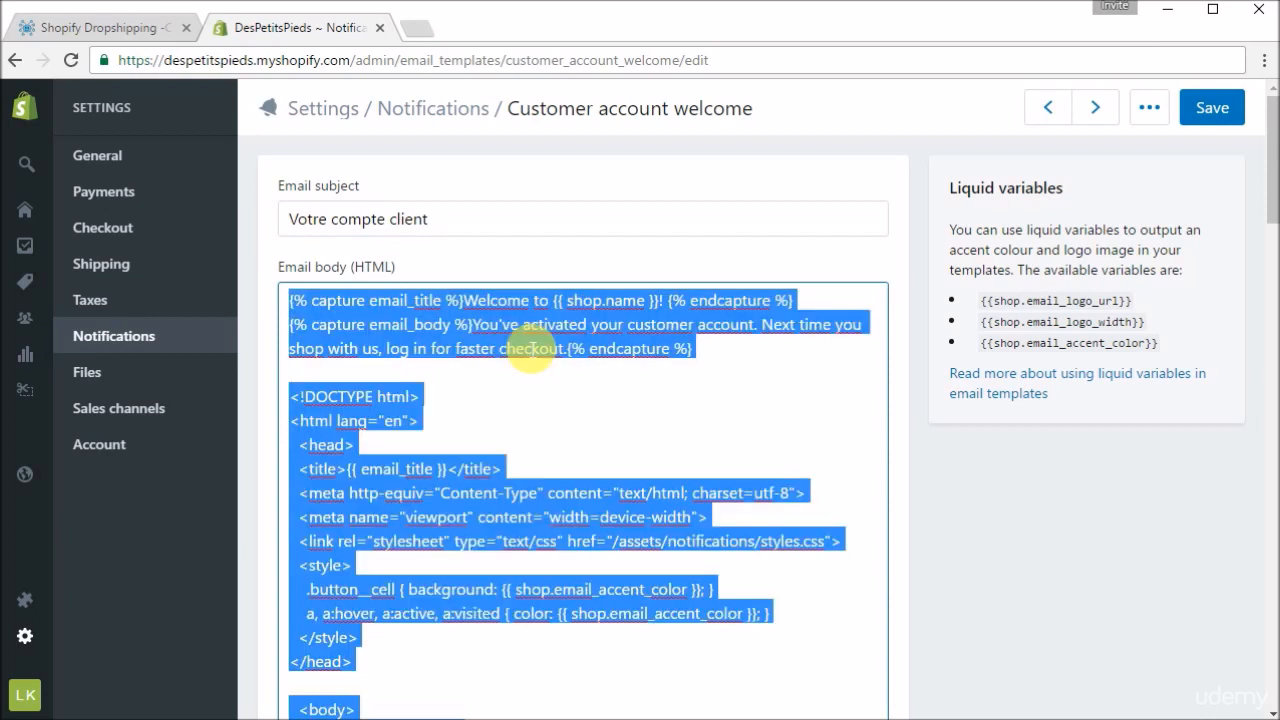
key(BackSpace)
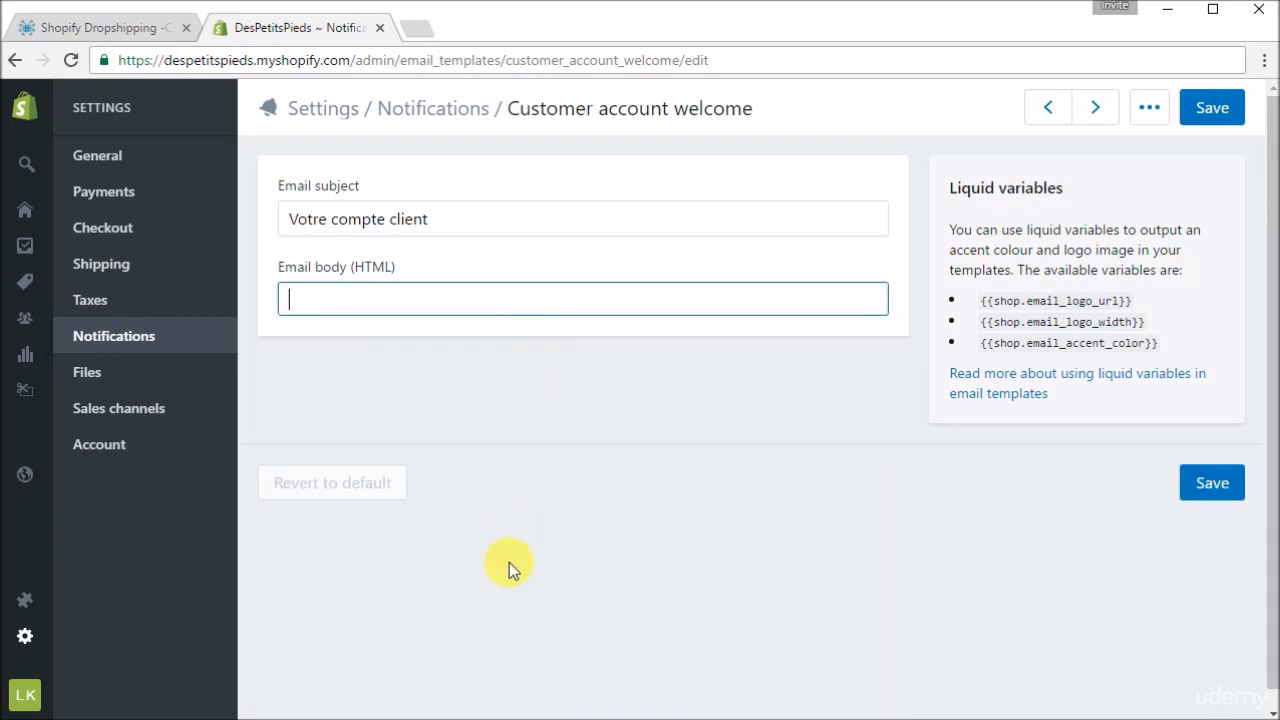
Switch to the Customer account welcome.txt file in Notepad and copy its entire French text.
click(368, 717)
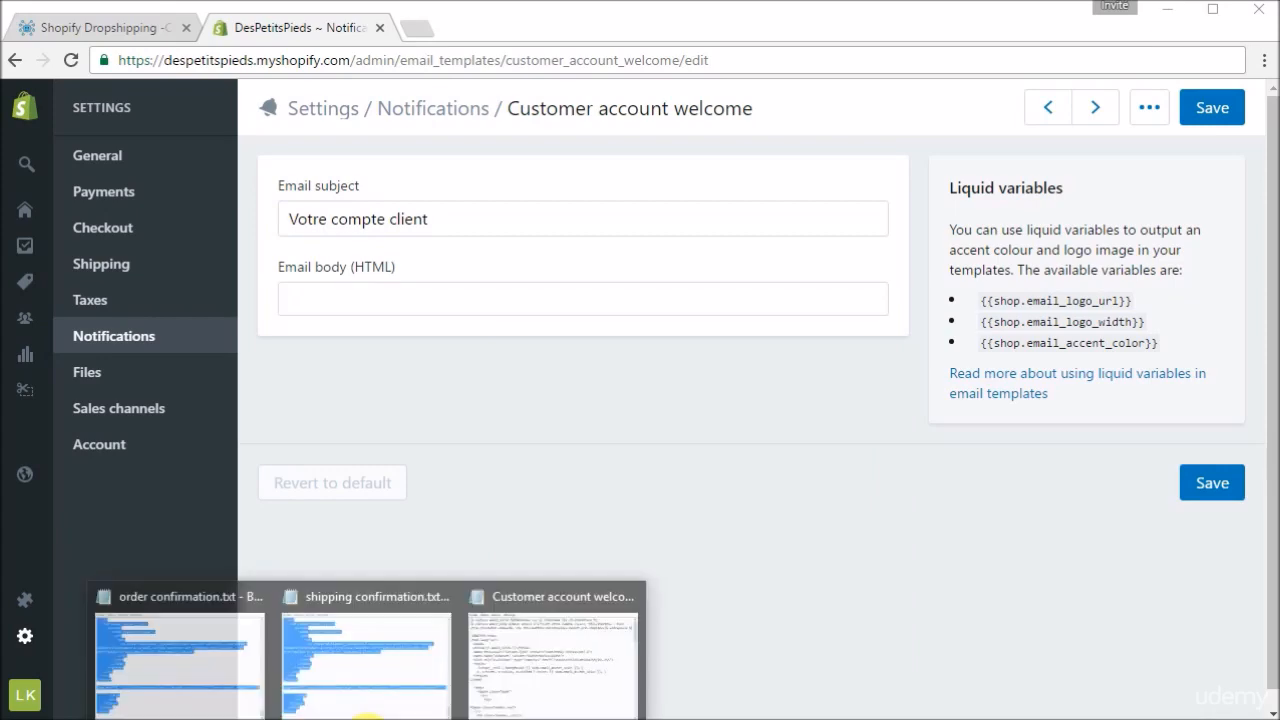
click(543, 672)
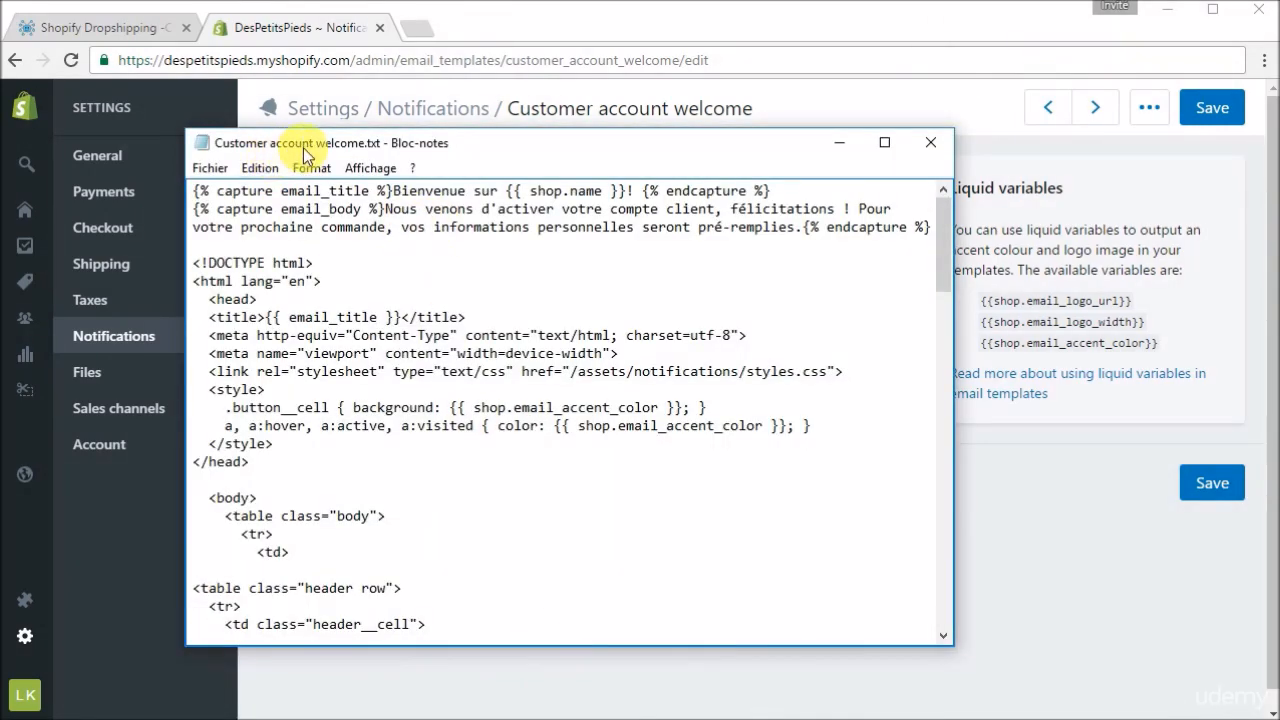
right_click(380, 286)
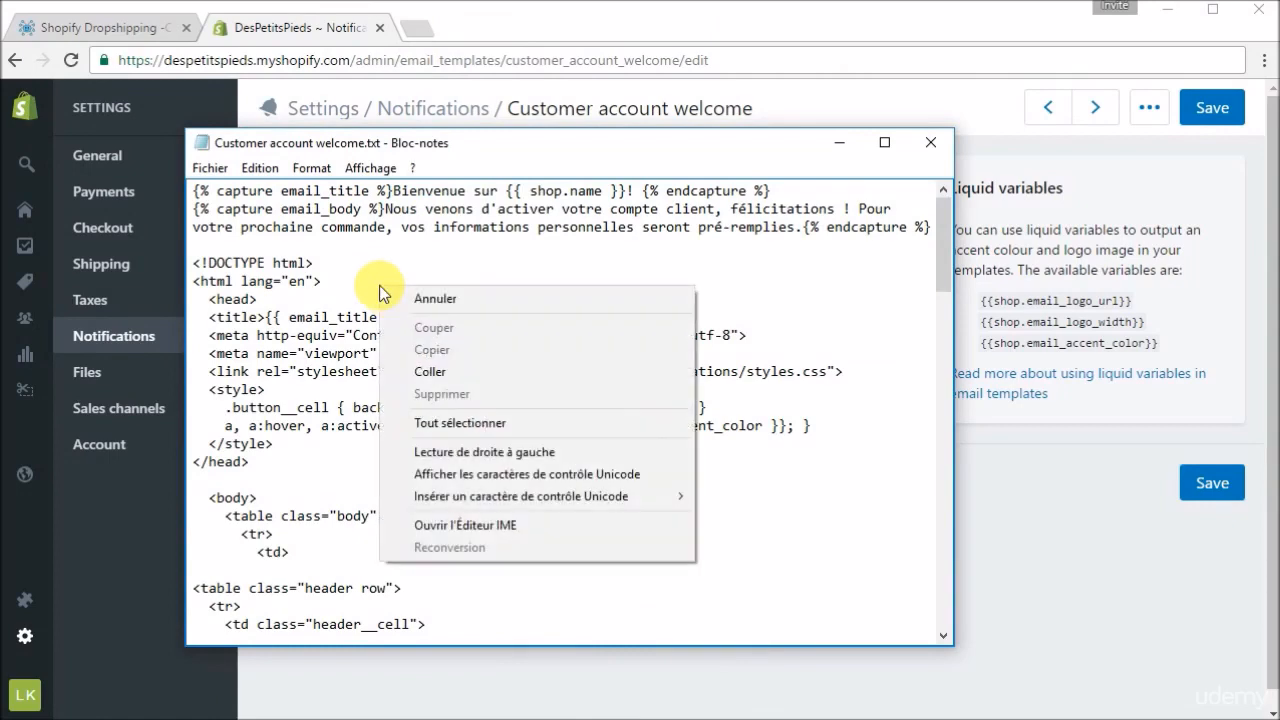
click(502, 430)
right_click(343, 335)
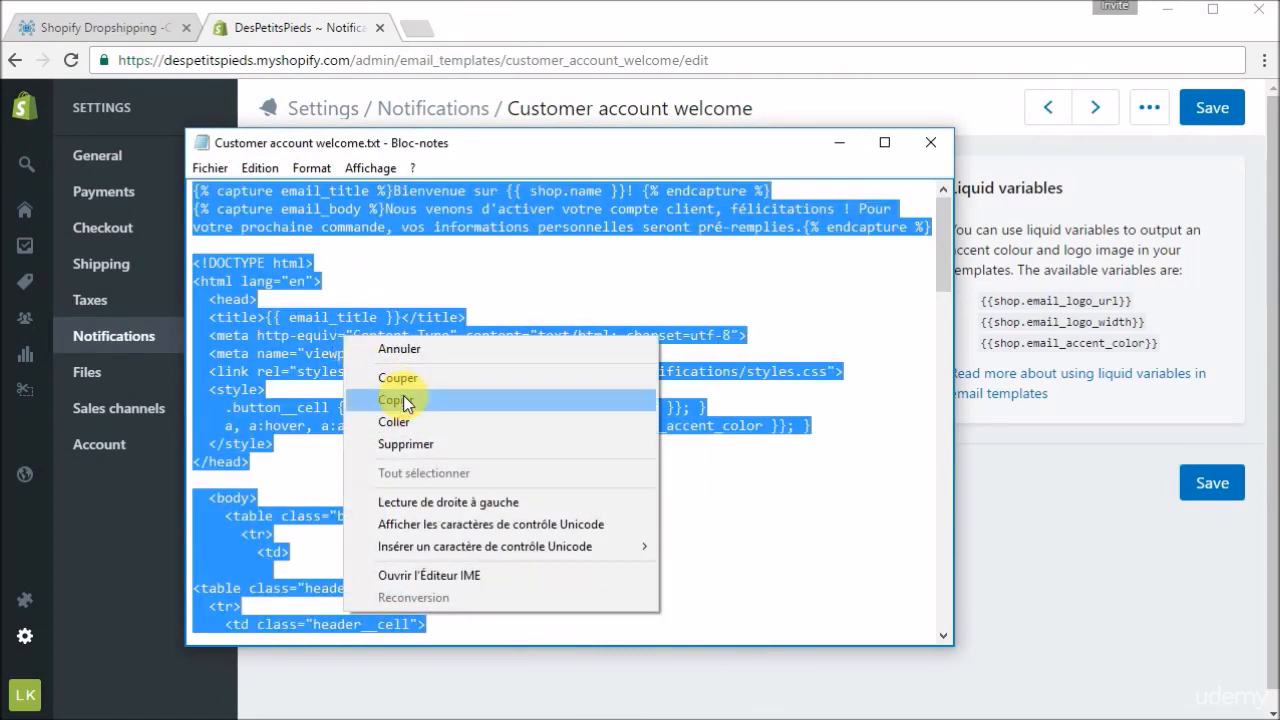
click(404, 400)
Return to Shopify and paste the copied French text into the empty HTML body of the Customer account welcome email.
click(1046, 523)
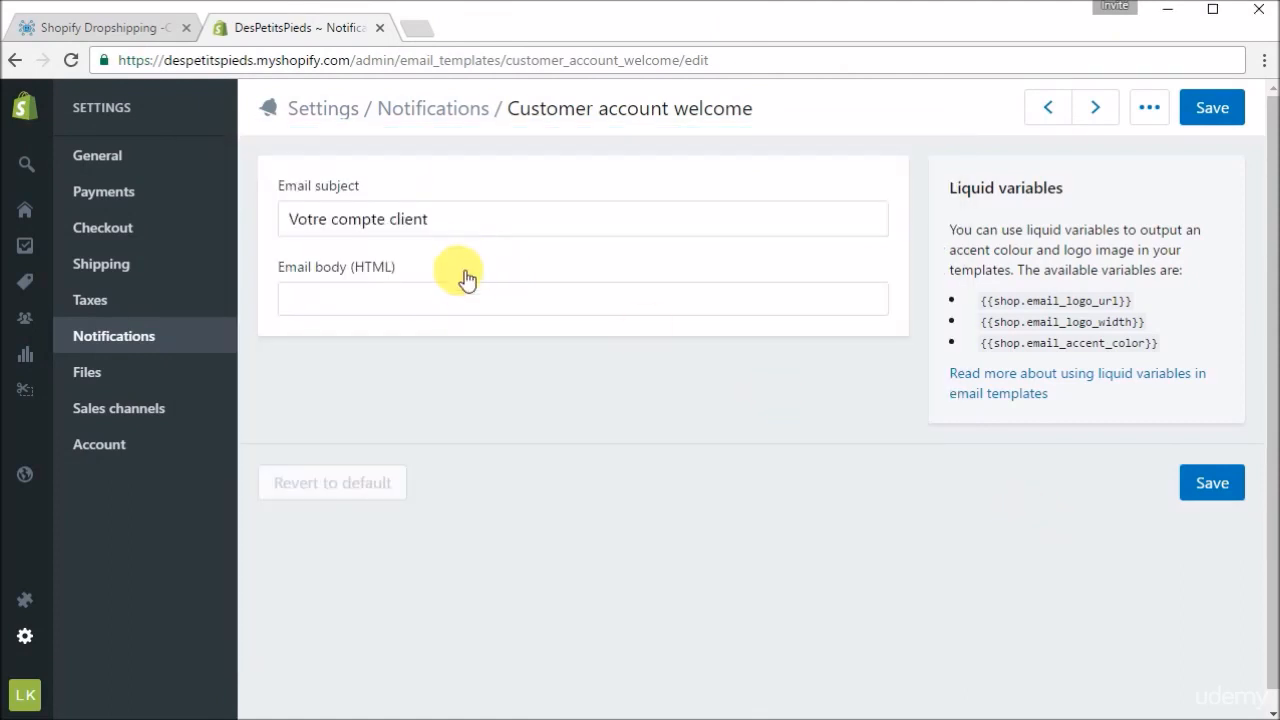
click(478, 302)
right_click(478, 302)
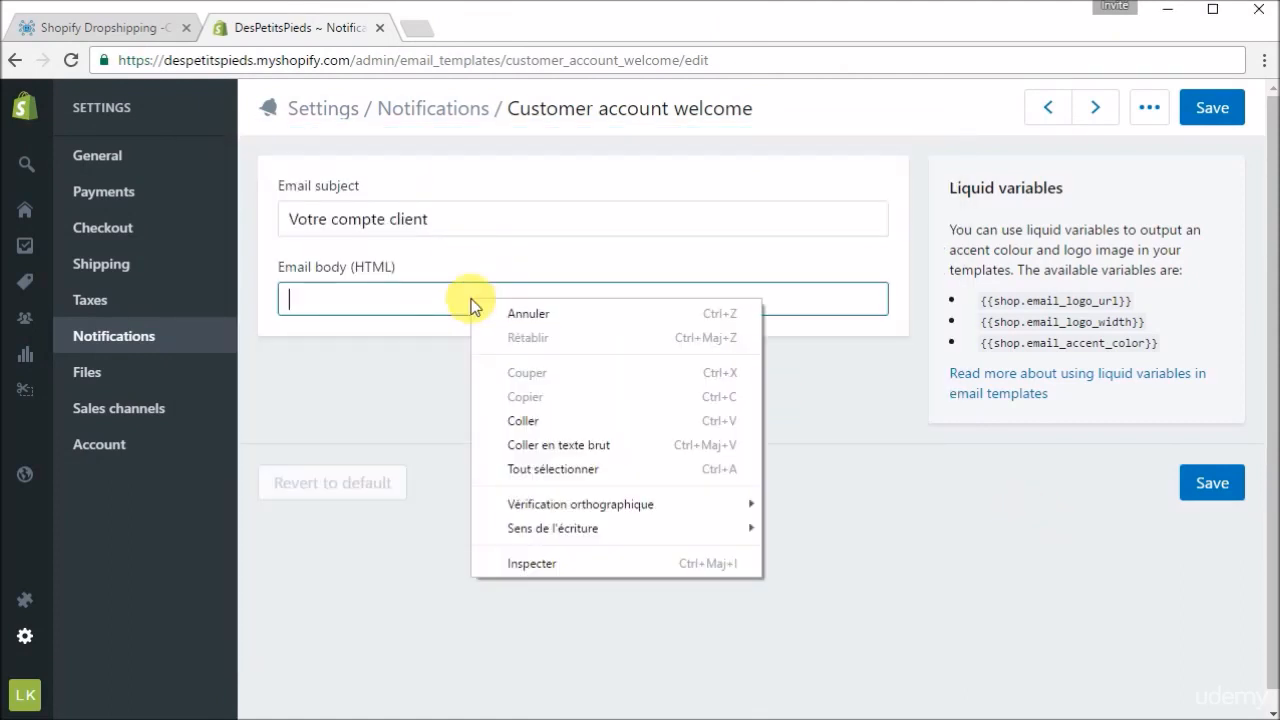
click(553, 422)
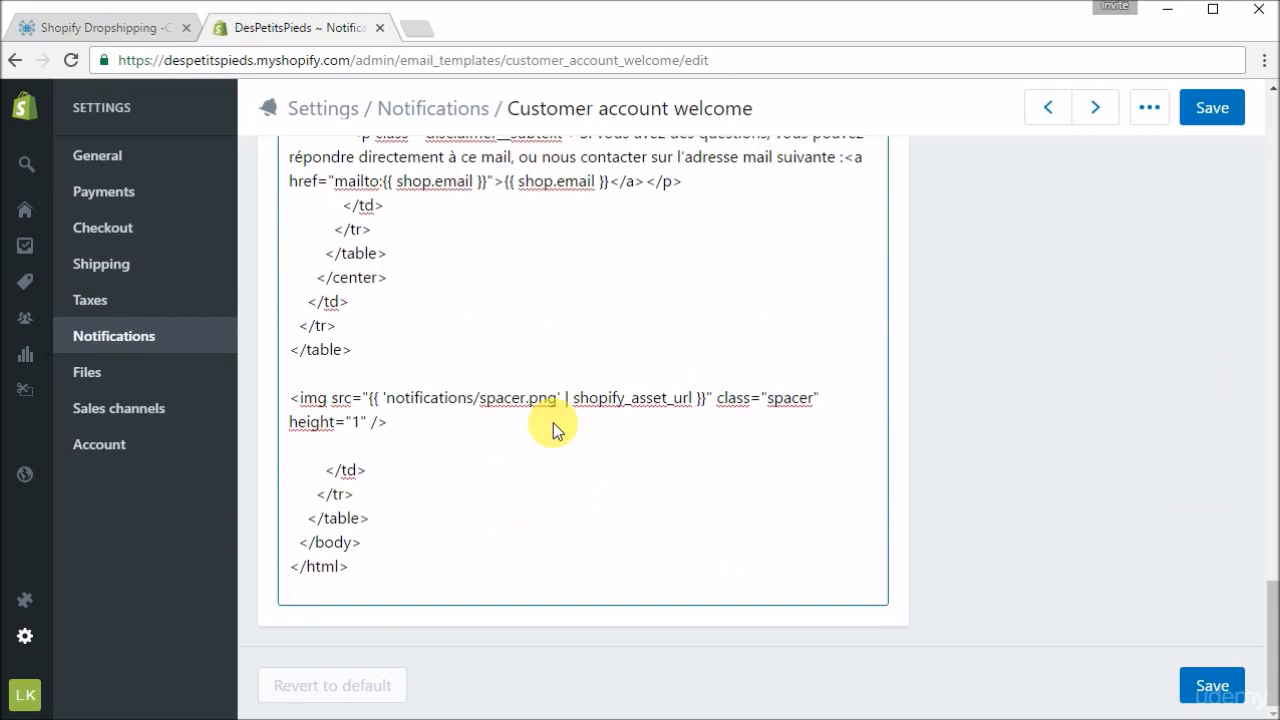
Save the translated Customer account welcome email and return to the Notifications settings overview.
drag(1268, 600, 1275, 142)
click(1230, 118)
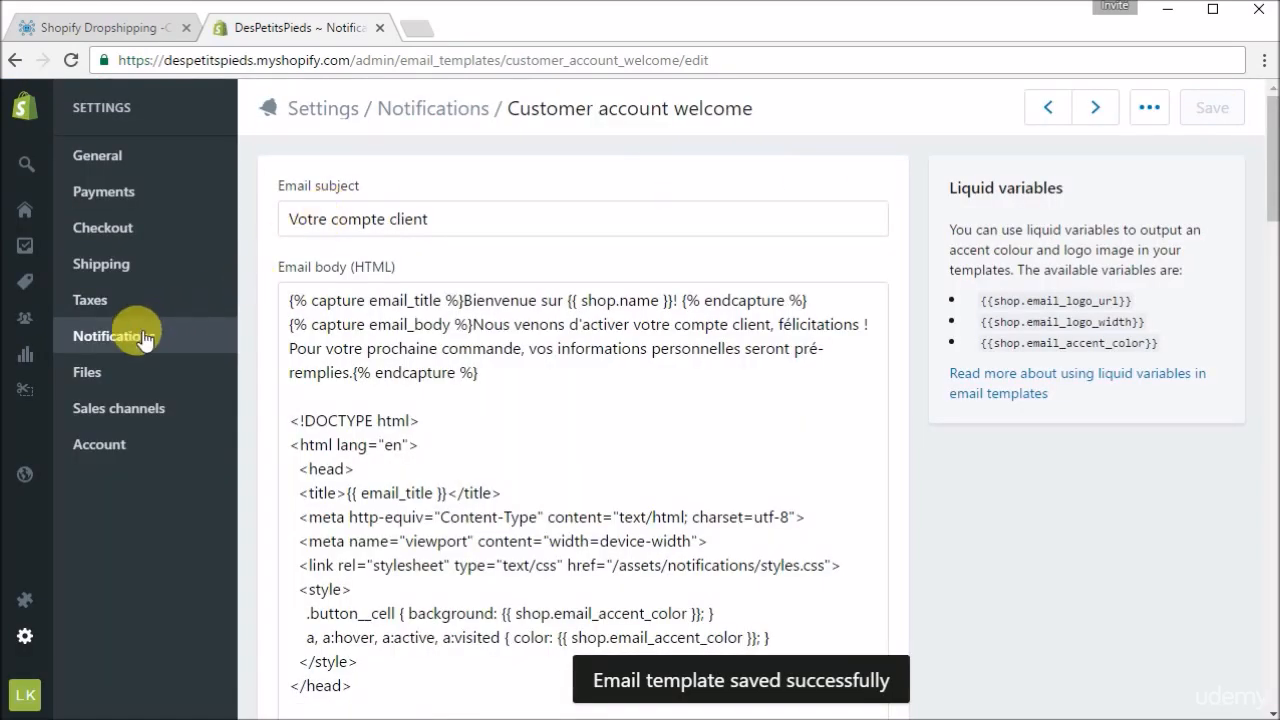
click(120, 344)
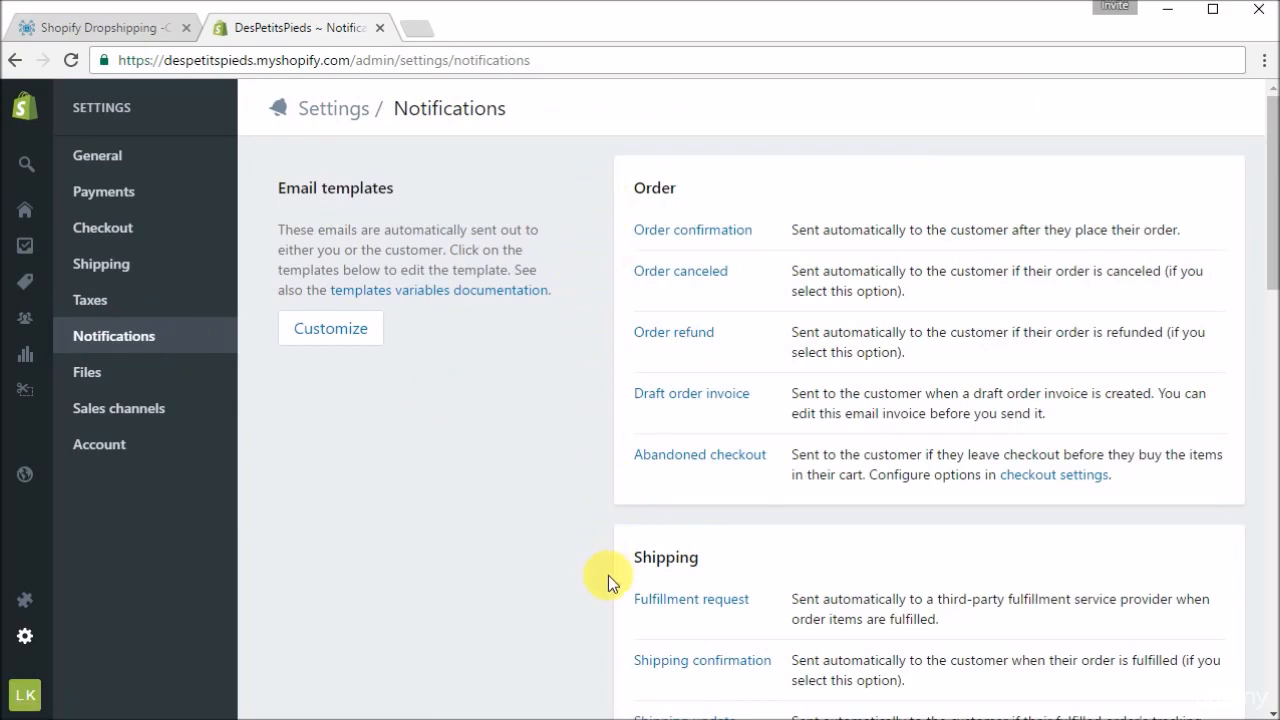
Look through the Order, Shipping, Customer and order notification email templates in the Notifications settings.
scroll(608, 575, down, 4)
scroll(608, 575, up, 4)
scroll(608, 575, down, 8)
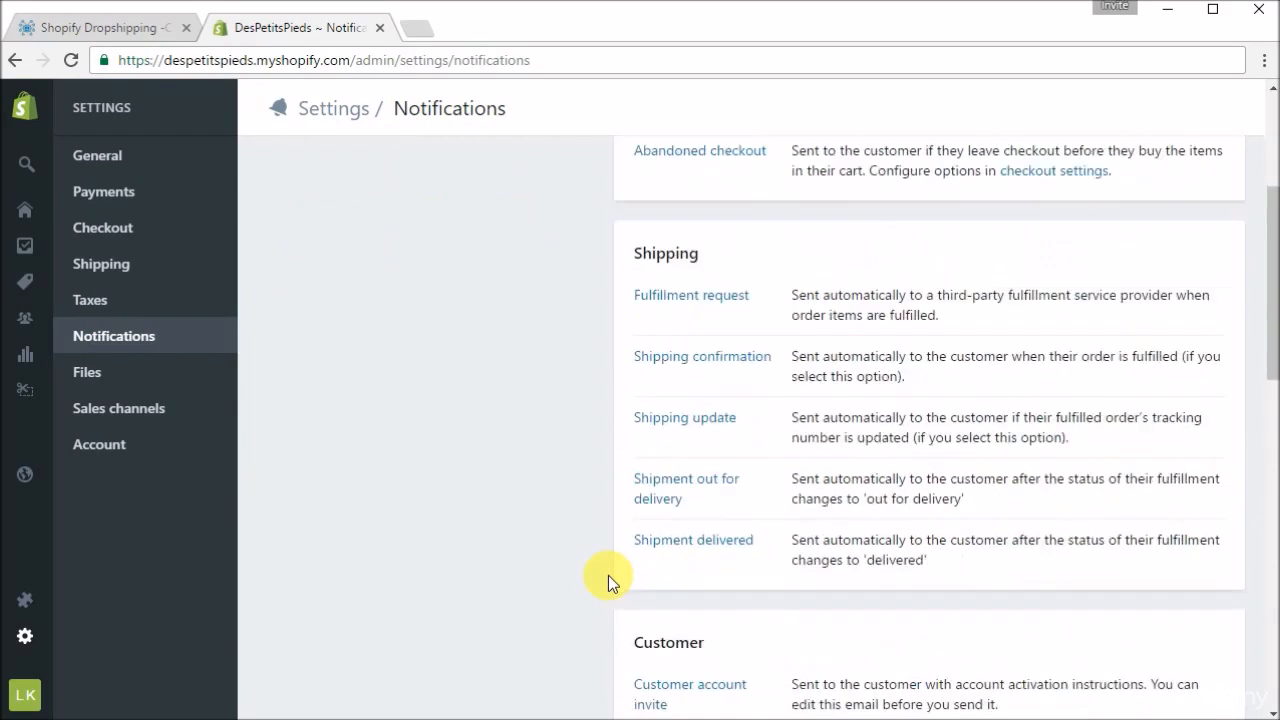
scroll(608, 575, down, 2)
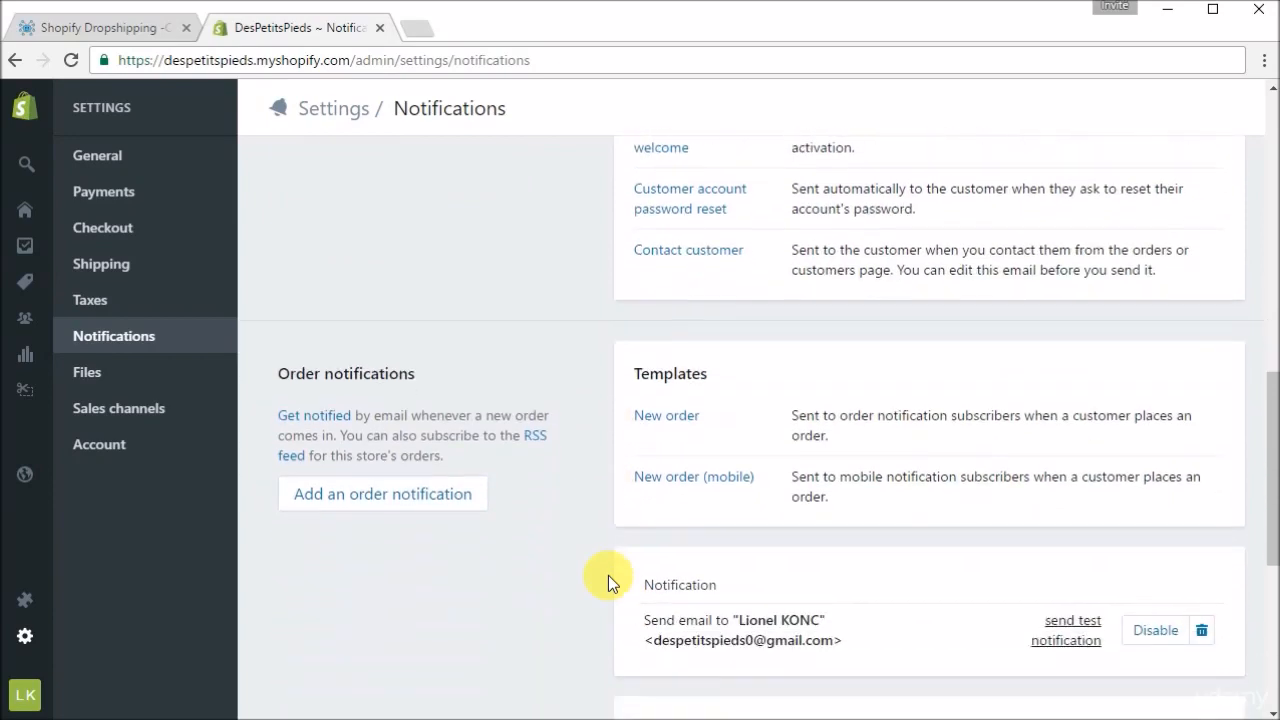
scroll(608, 575, up, 6)
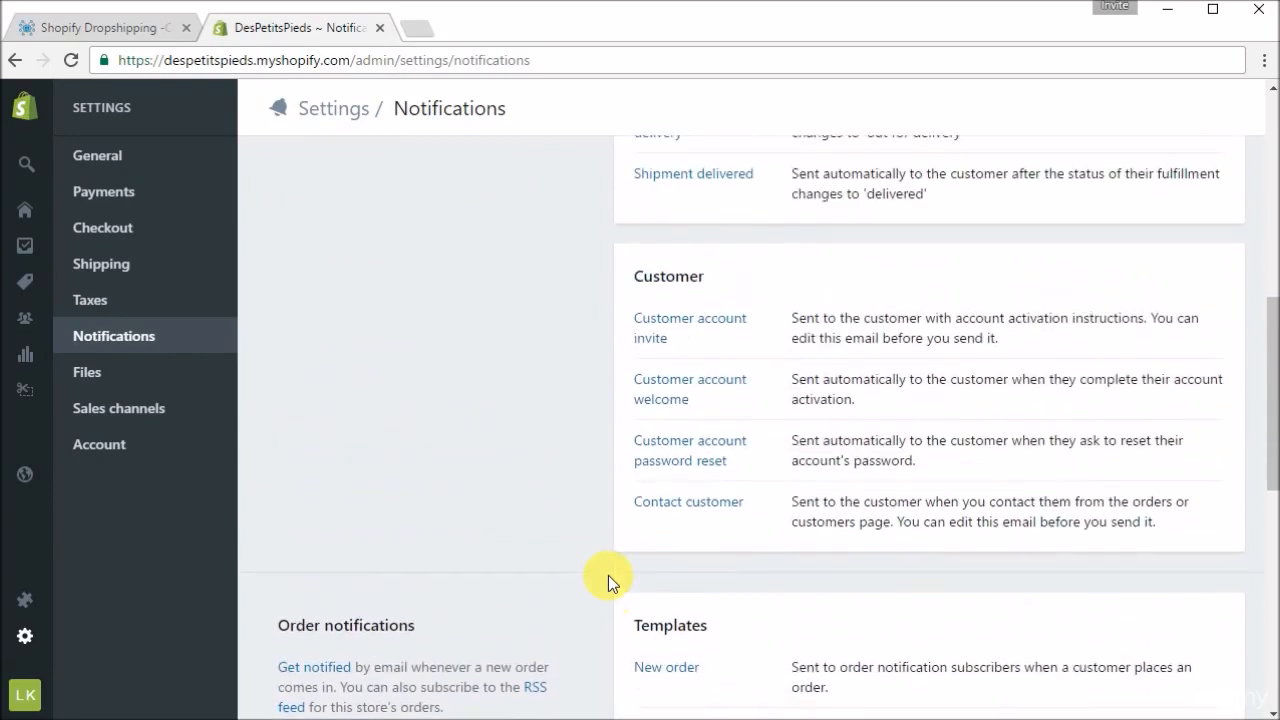
scroll(608, 575, up, 3)
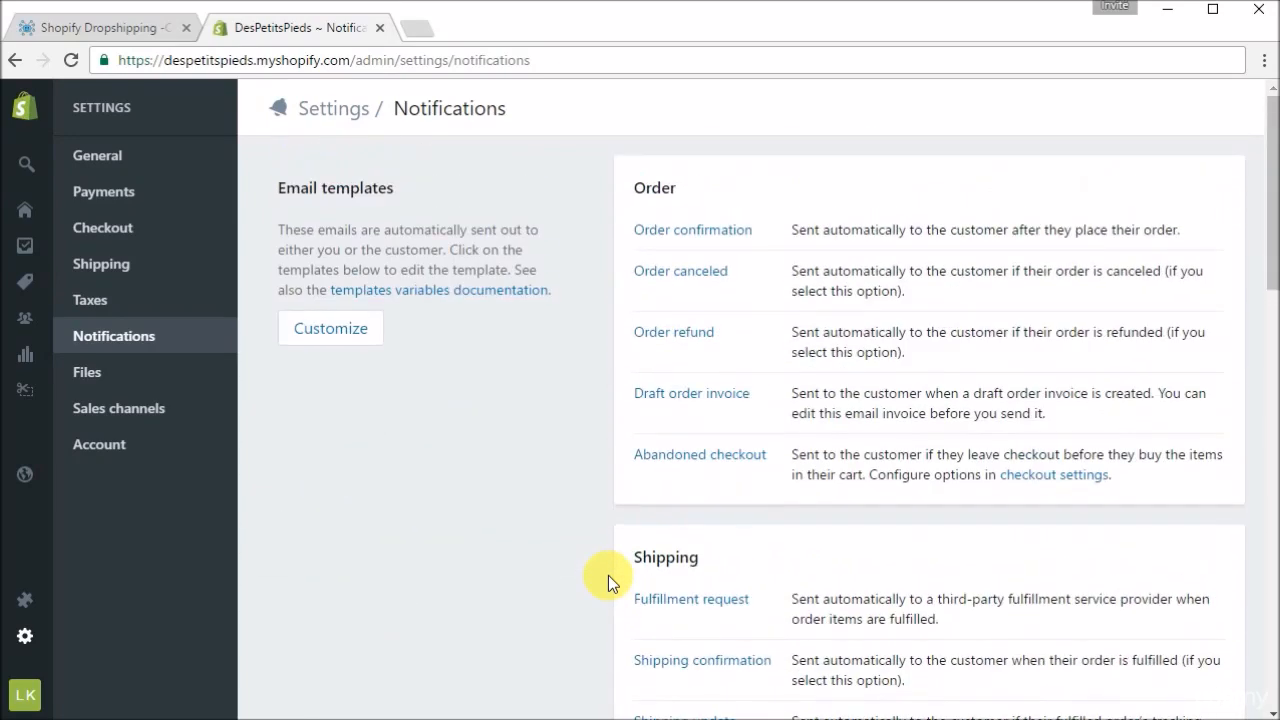
Switch to the Shopify Dropshipping mind map in MindMup and view the branches following Notifications, under Optimisation de votre boutique.
click(122, 33)
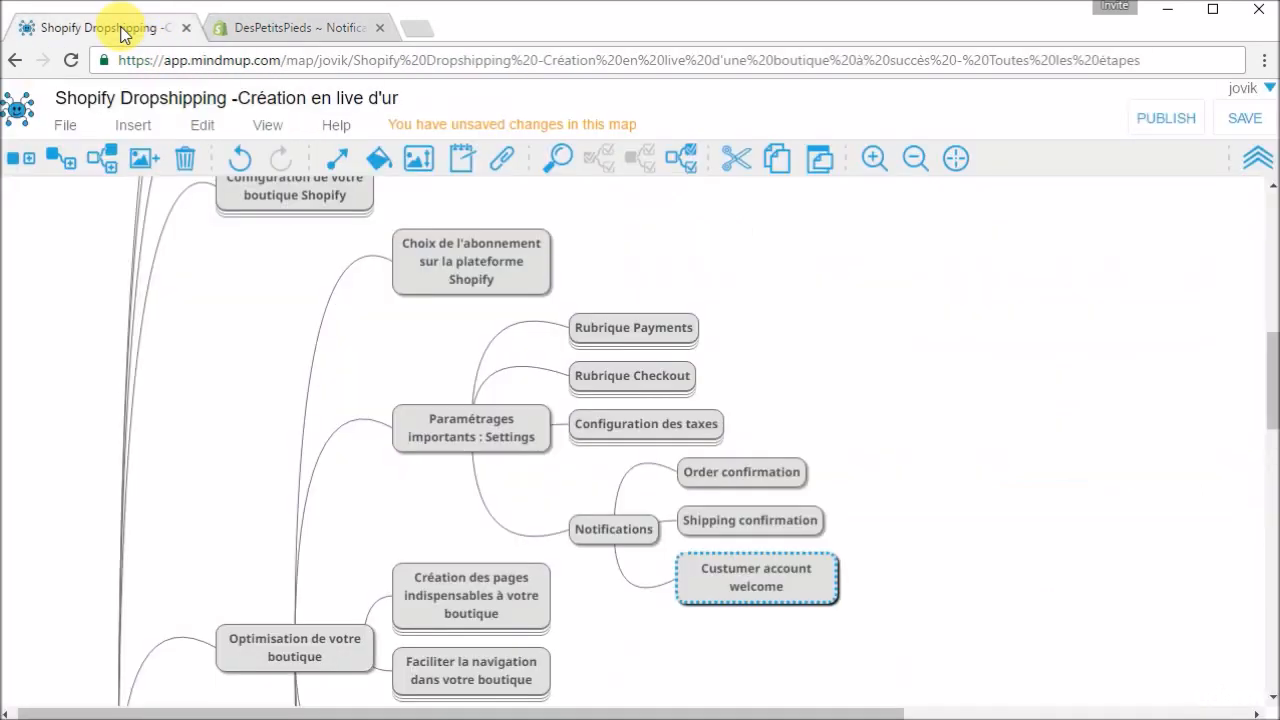
scroll(334, 397, down, 3)
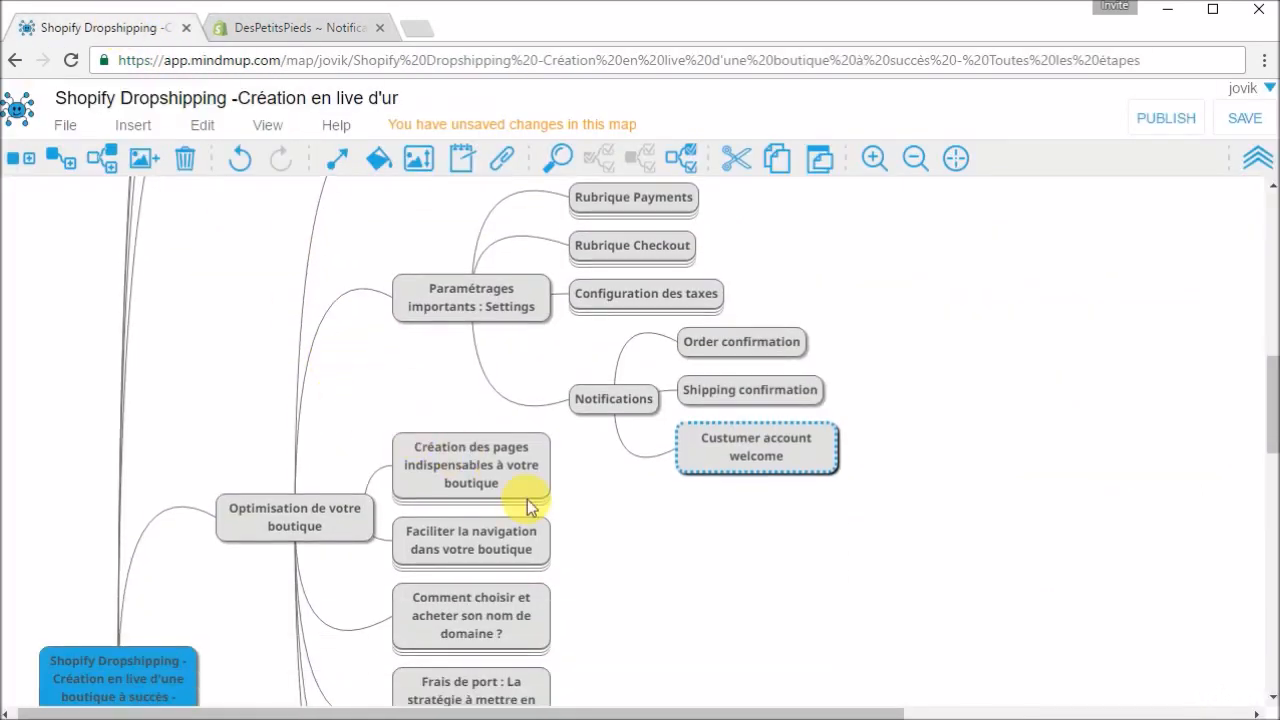